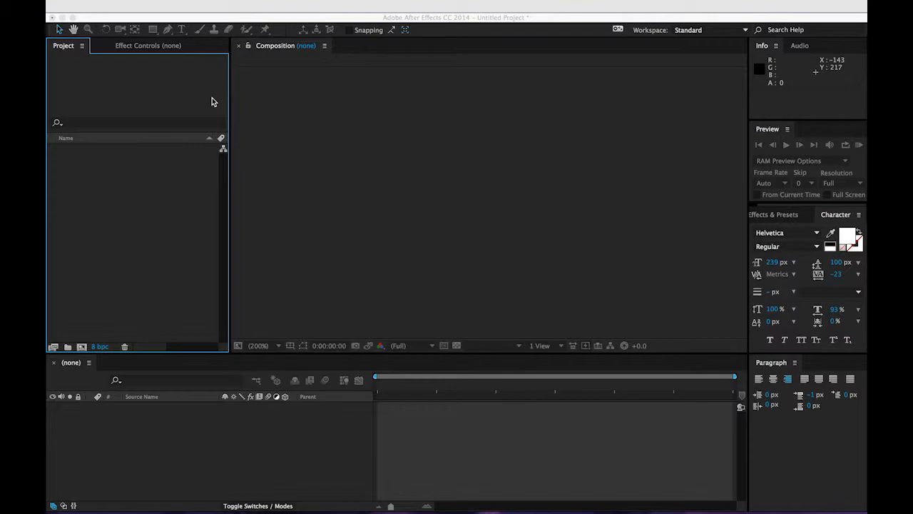
- Create a composition named Keyframes with the HDV/HDTV 720 29.97 preset and a 10-second duration
click(169, 139)
click(82, 350)
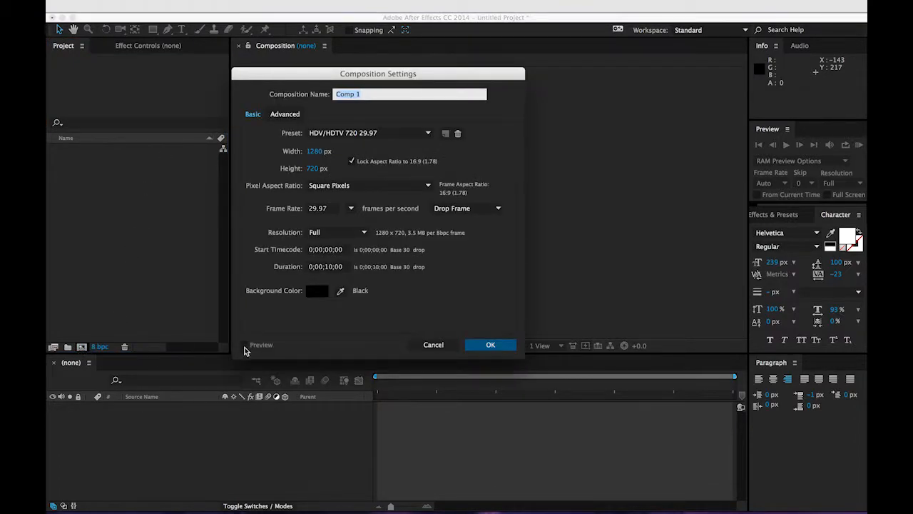
drag(288, 74, 350, 95)
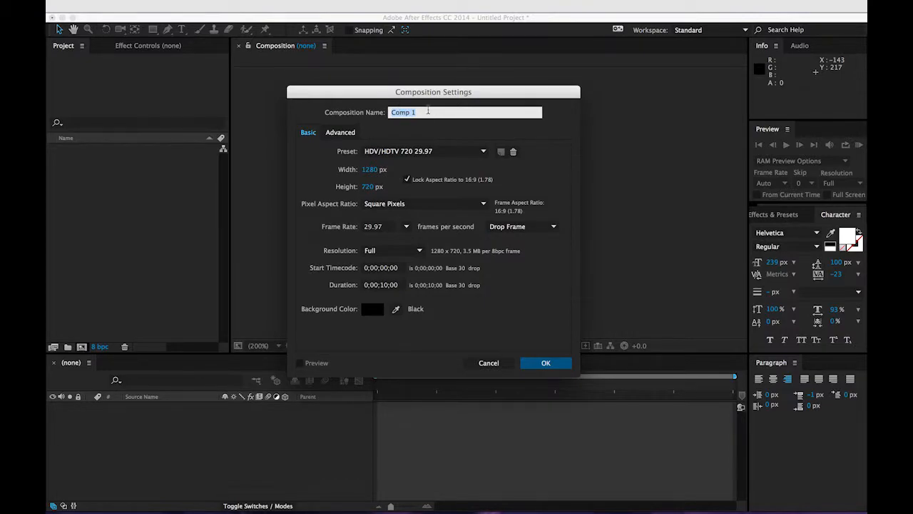
text(Keyfram)
text(s)
key(BackSpace)
text(es)
click(546, 363)
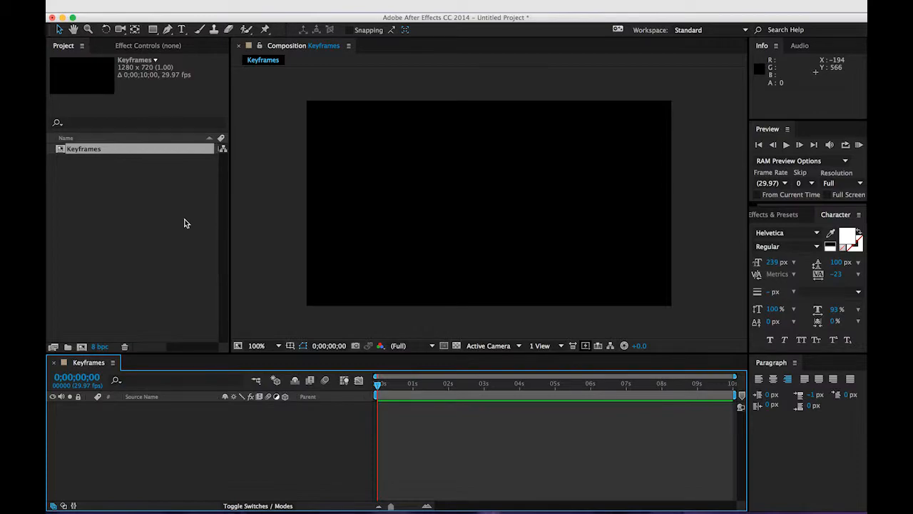
- Import SDFF-logo.png from the Desktop and add it as a layer in the Keyframes composition
double_click(147, 208)
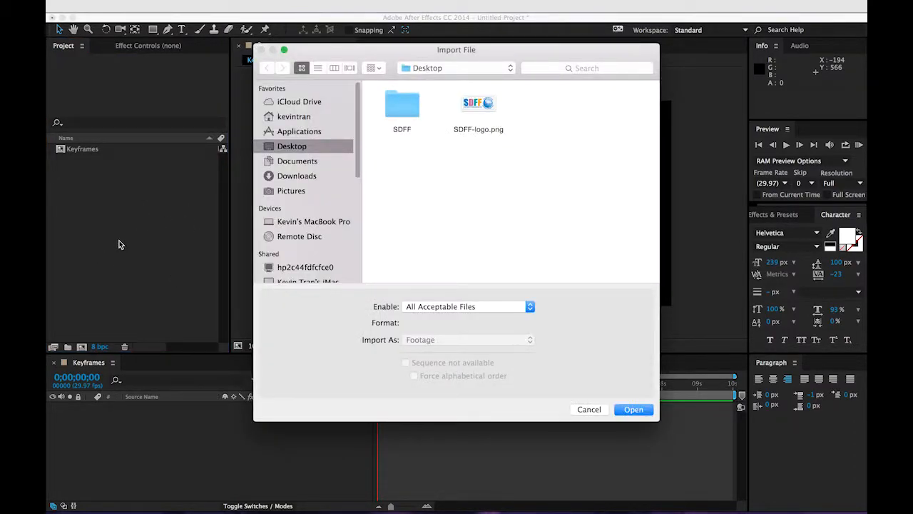
mouse_move(418, 56)
mouse_down()
mouse_move(391, 65)
mouse_move(417, 69)
mouse_up()
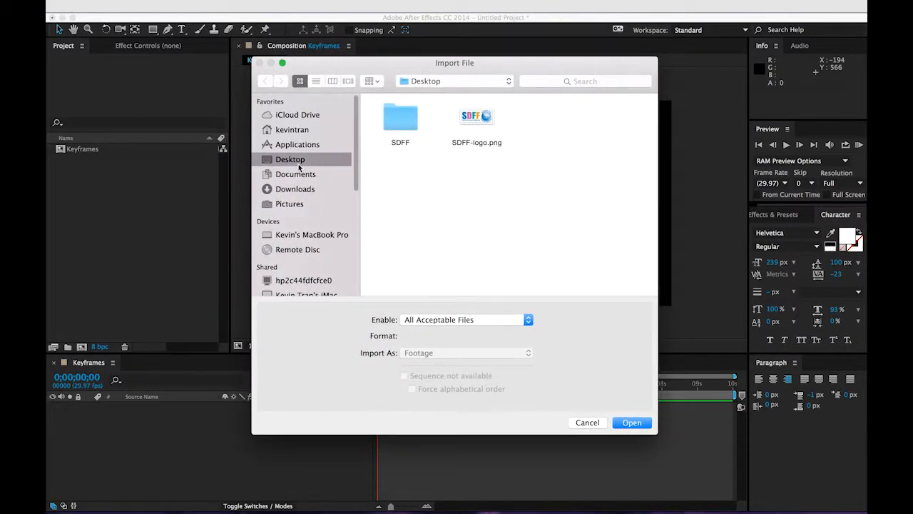
click(477, 118)
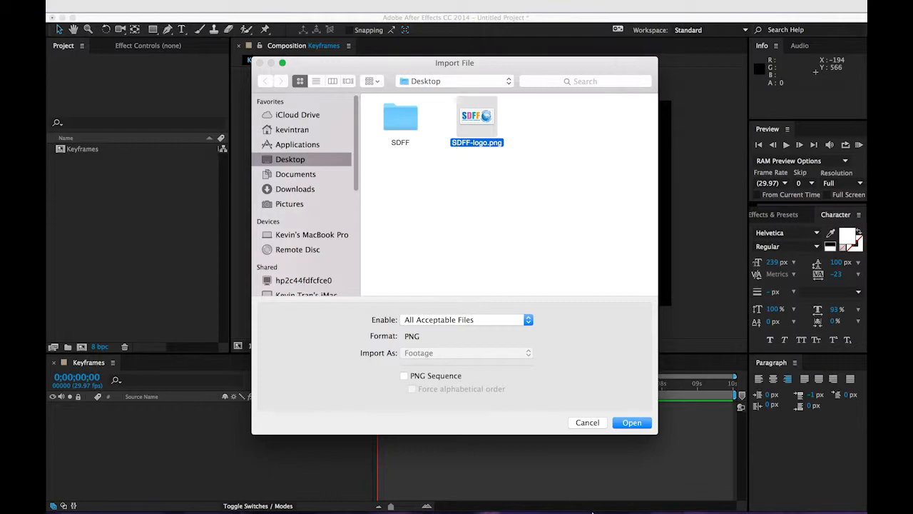
click(625, 426)
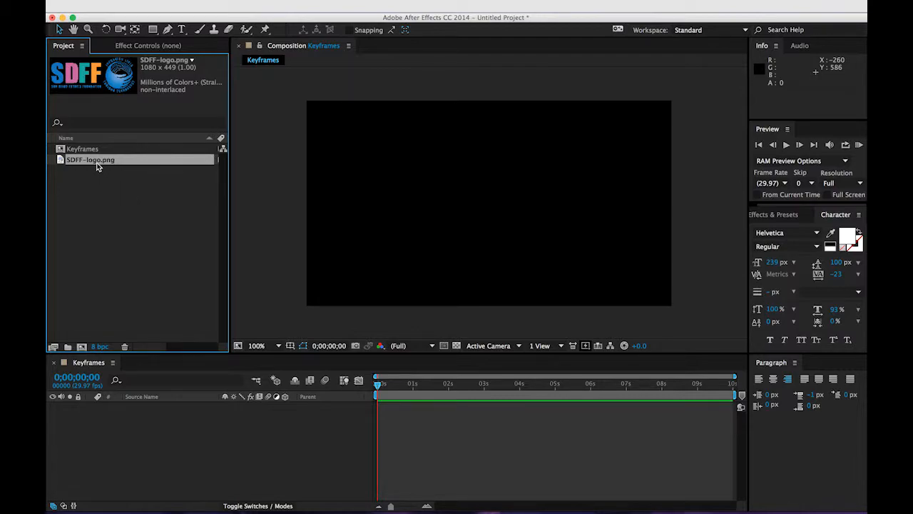
drag(98, 166, 163, 459)
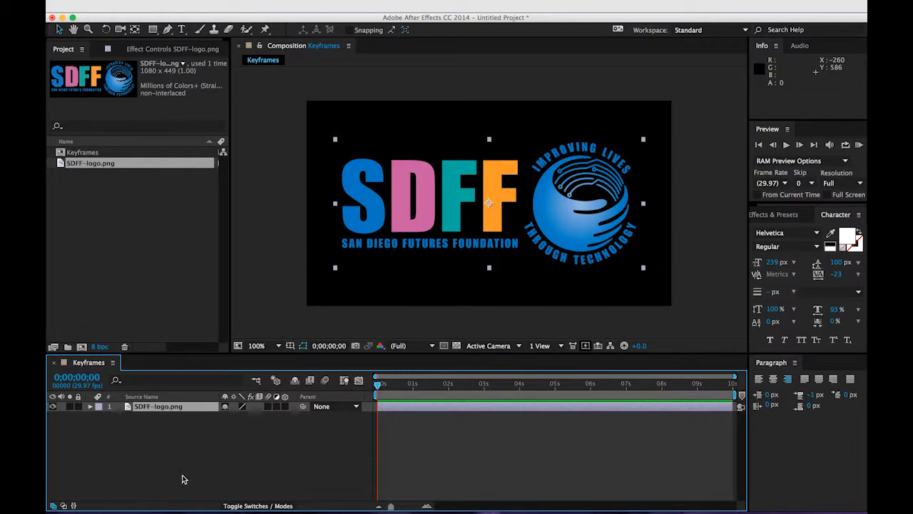
click(180, 484)
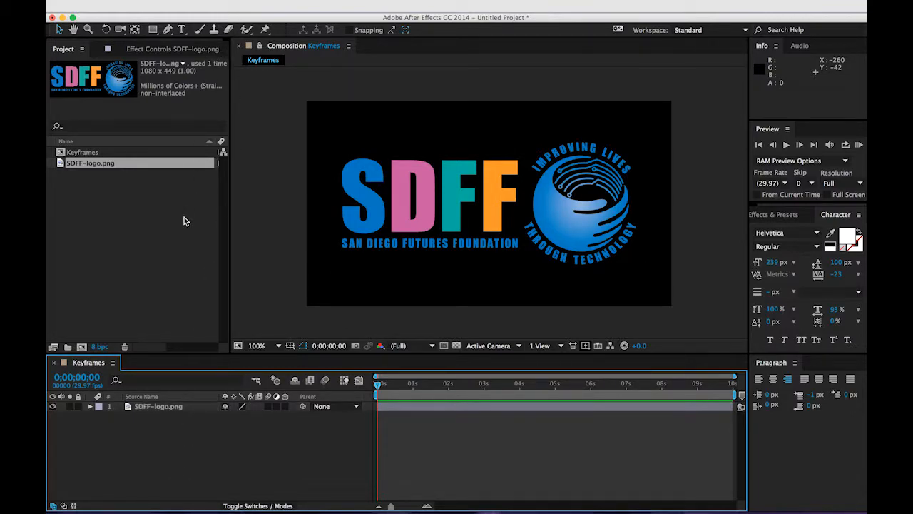
- Create a white 1280 x 720 px solid named BG and place it beneath the logo layer
click(250, 5)
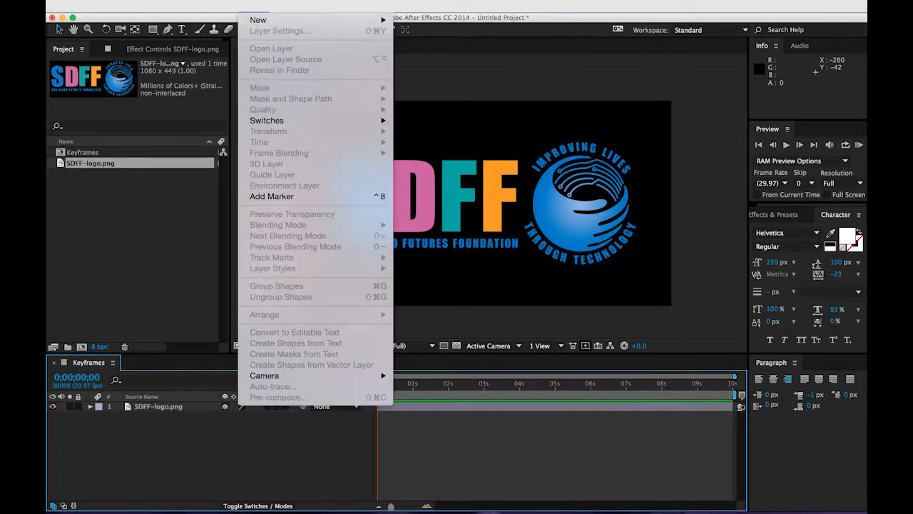
mouse_move(288, 20)
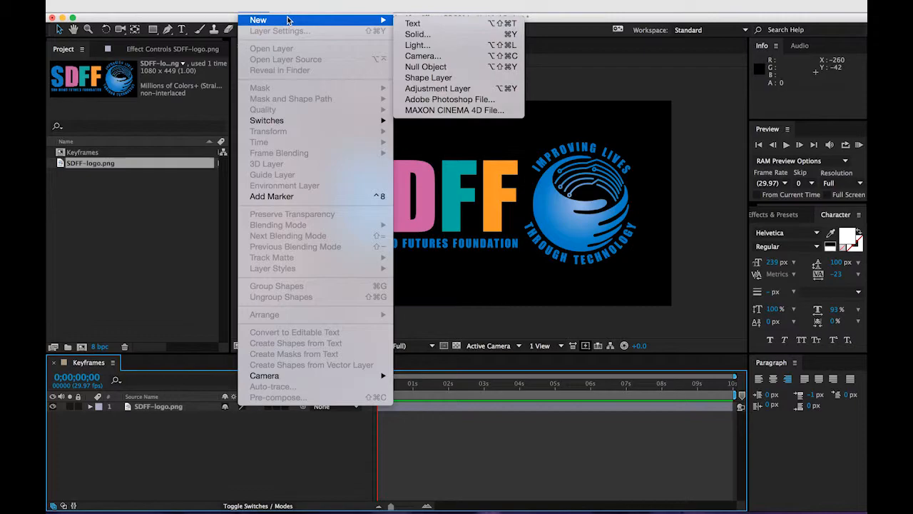
click(442, 34)
drag(294, 109, 486, 96)
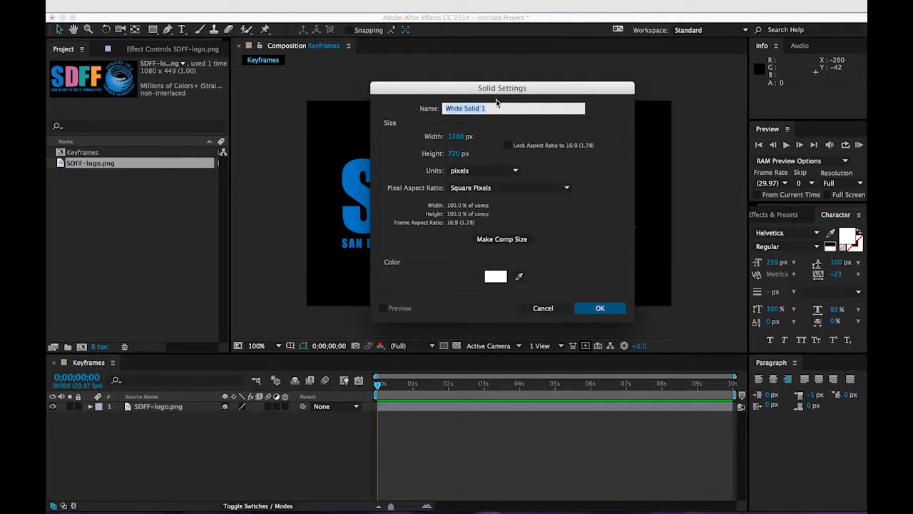
text(BG)
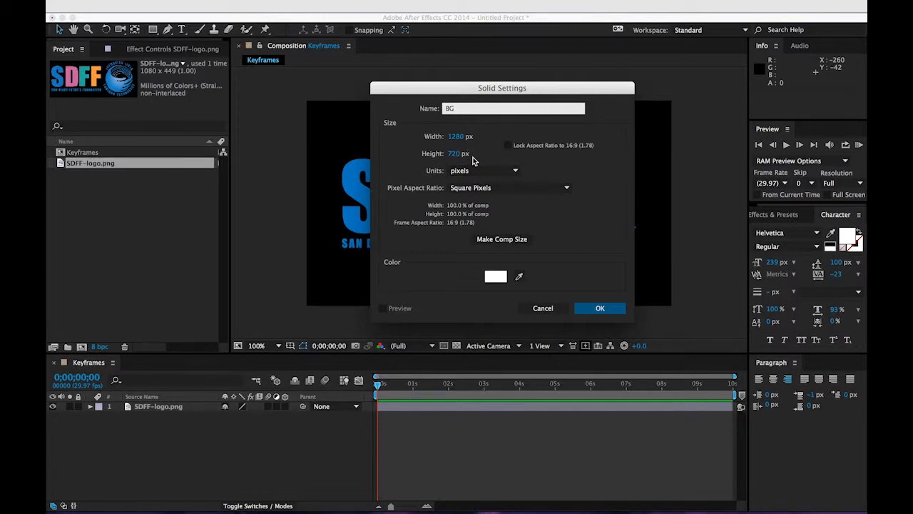
click(496, 276)
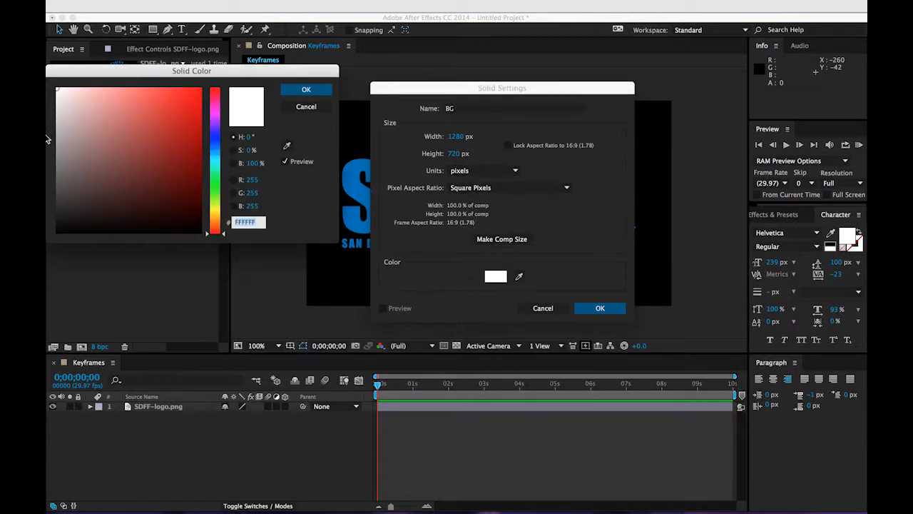
click(306, 90)
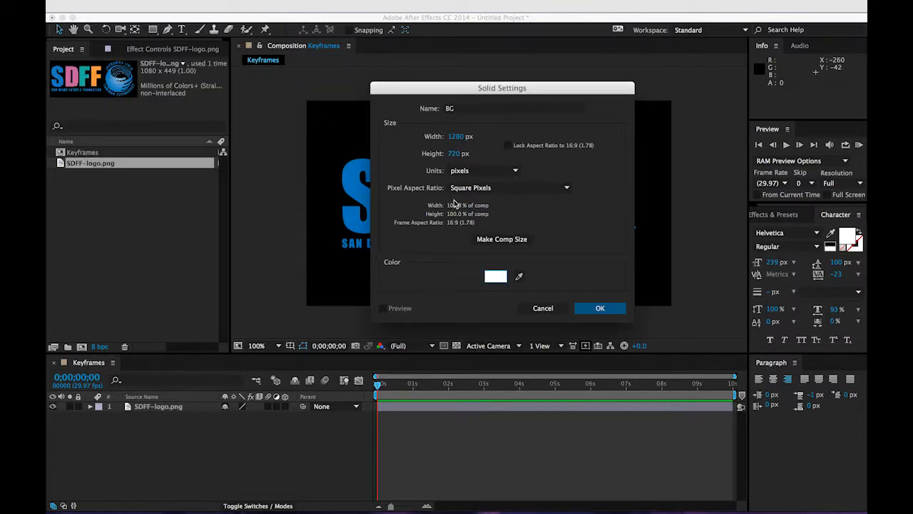
click(602, 309)
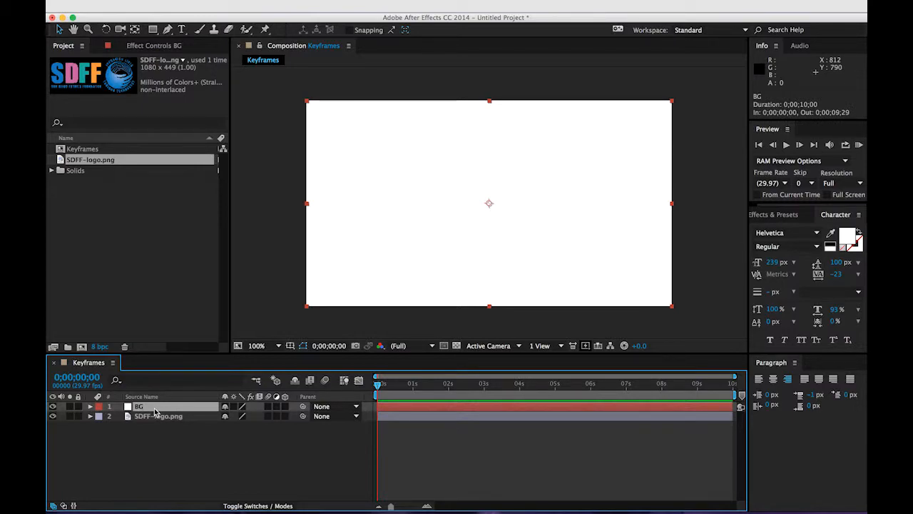
drag(155, 411, 162, 433)
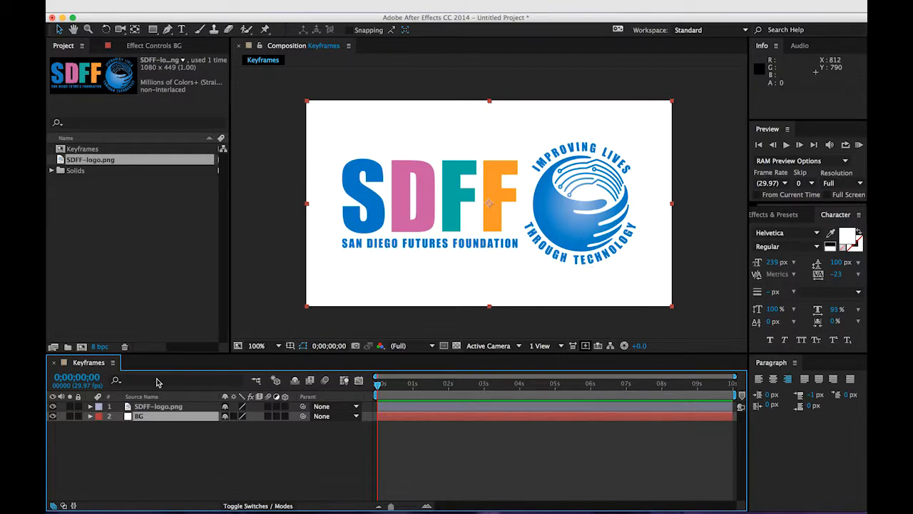
- Find the Drop Shadow effect by searching for "drop" and apply it to the SDFF logo
click(781, 214)
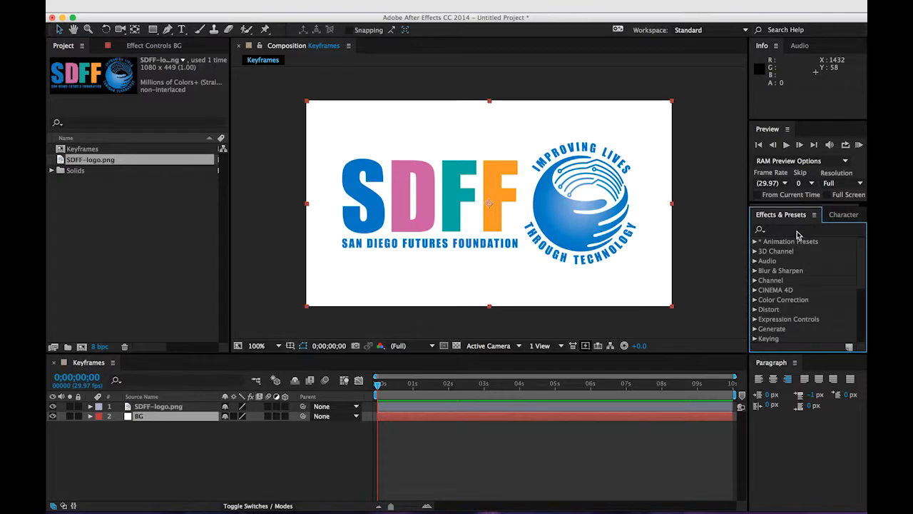
click(797, 229)
text(drop)
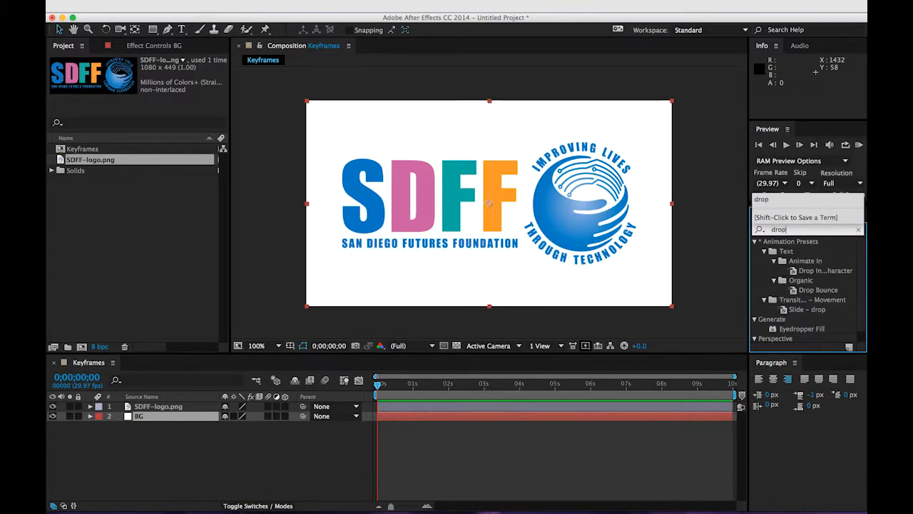
text(sh)
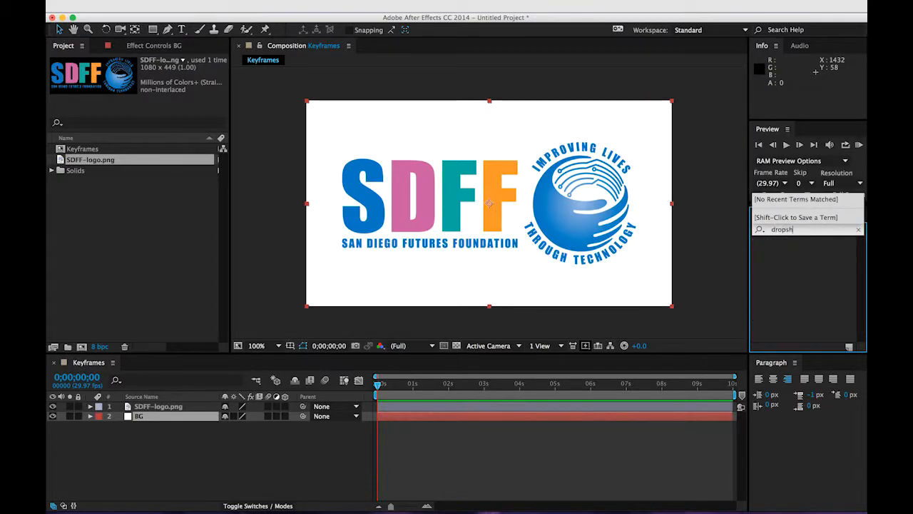
key(BackSpace)
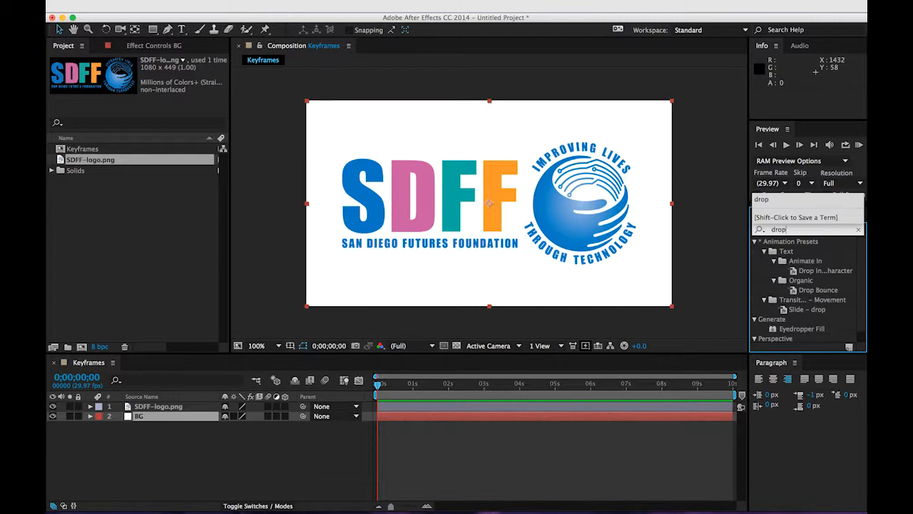
key(Return)
drag(862, 254, 862, 265)
drag(813, 337, 437, 212)
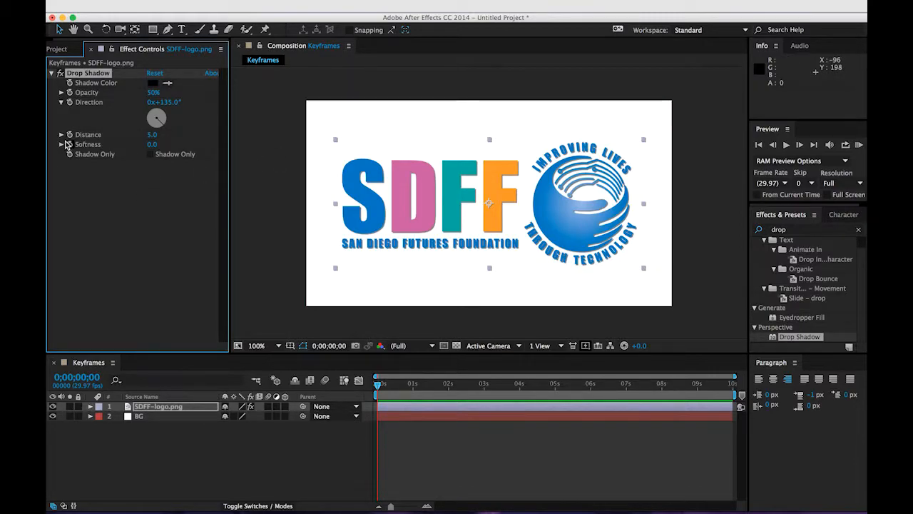
- Set the Distance of the logo's drop shadow to 2, then deselect the logo layer
click(152, 136)
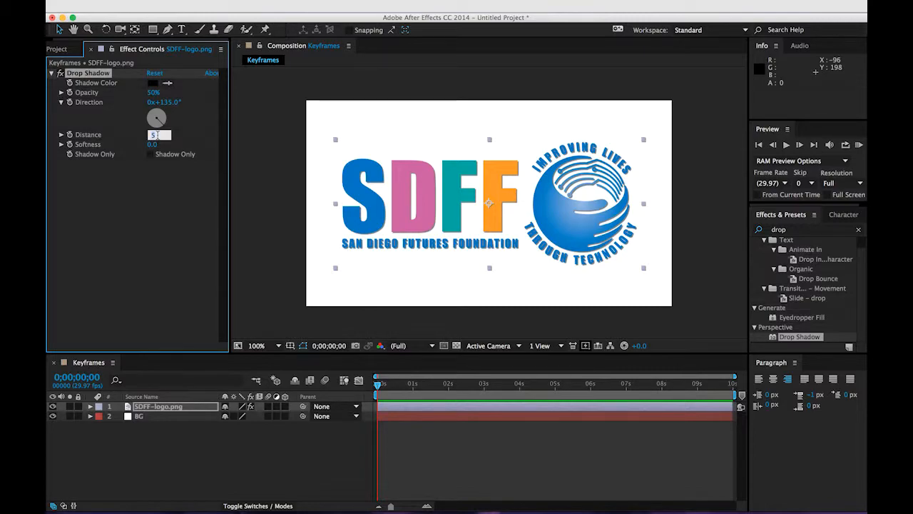
text(3)
key(Return)
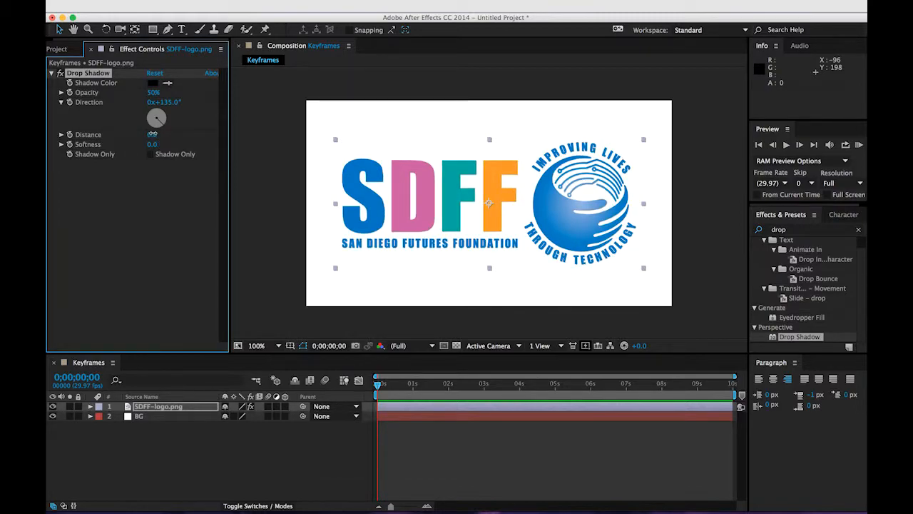
click(152, 134)
text(2)
key(Return)
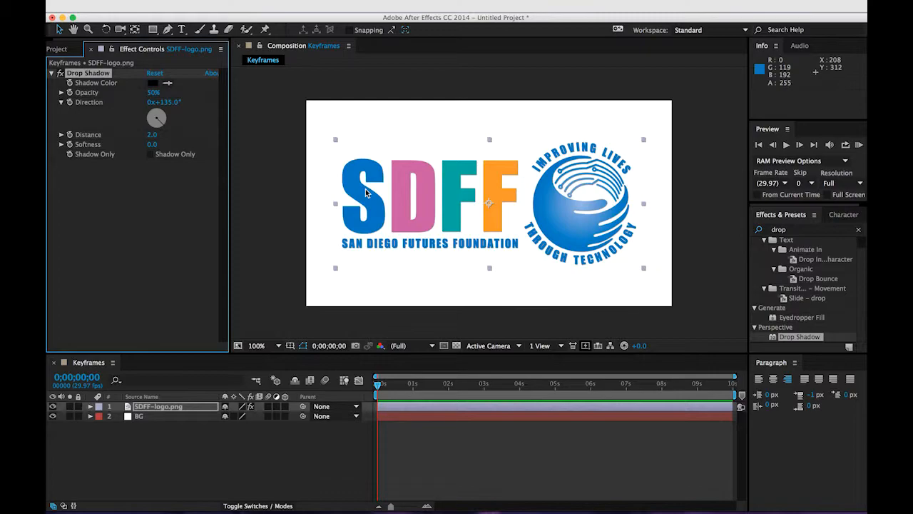
click(286, 199)
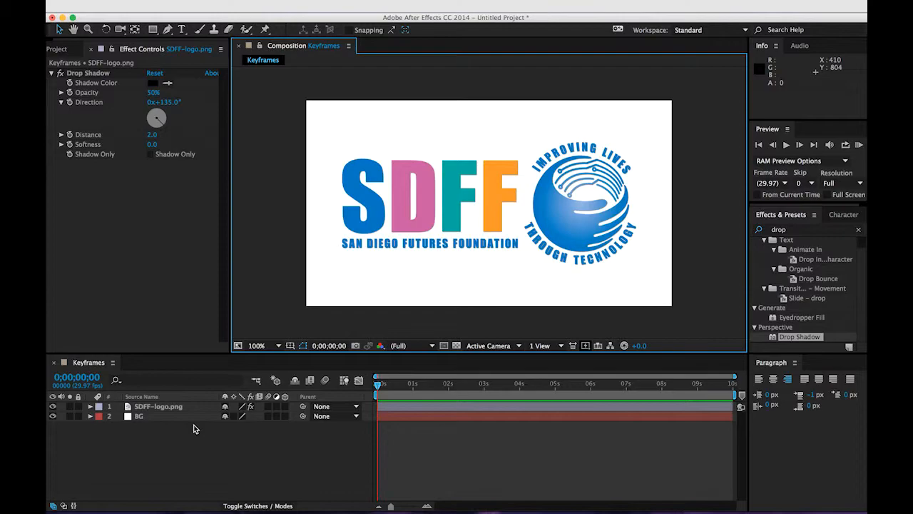
- Add a Position keyframe to the SDFF-logo.png layer at 0;00;01;01 by enabling animation in its Transform properties
drag(404, 383, 450, 391)
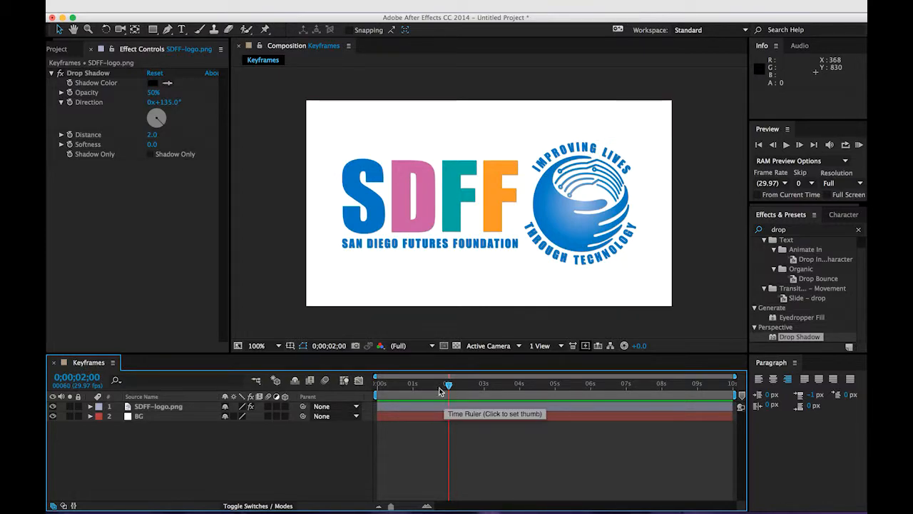
drag(443, 396, 414, 400)
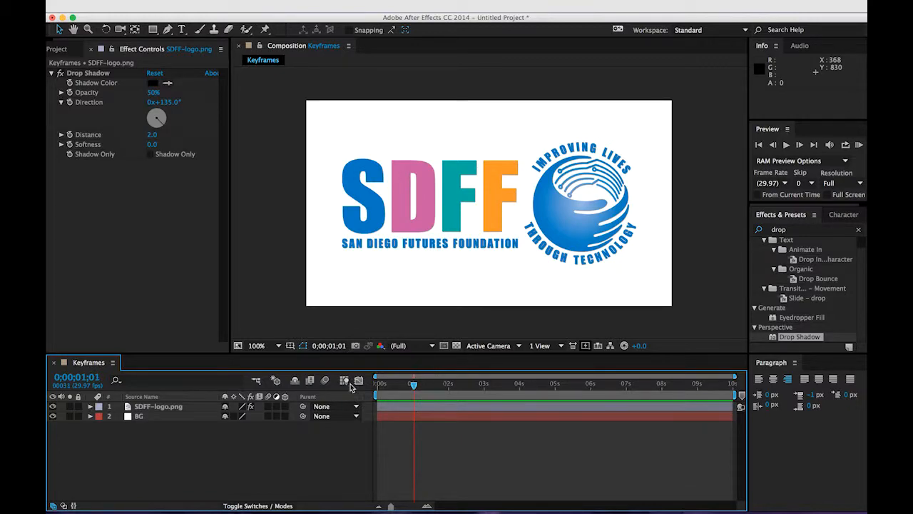
click(175, 406)
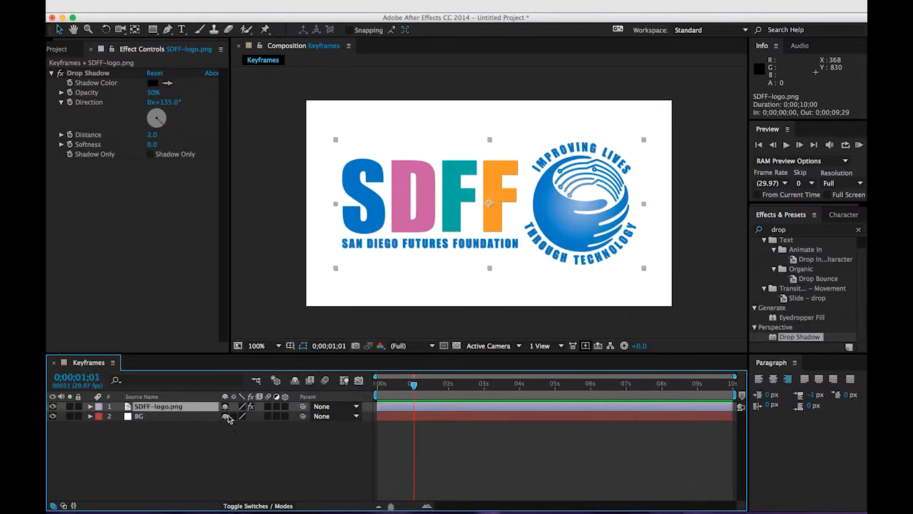
click(90, 407)
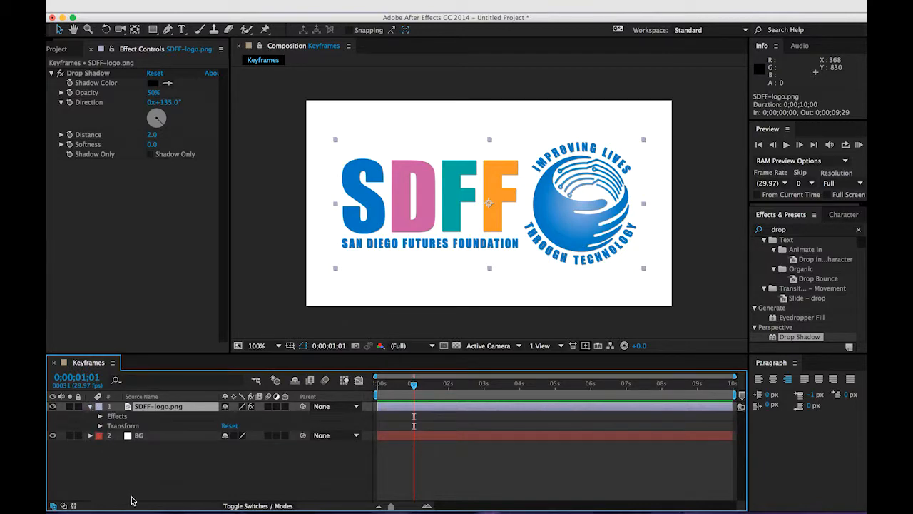
click(100, 426)
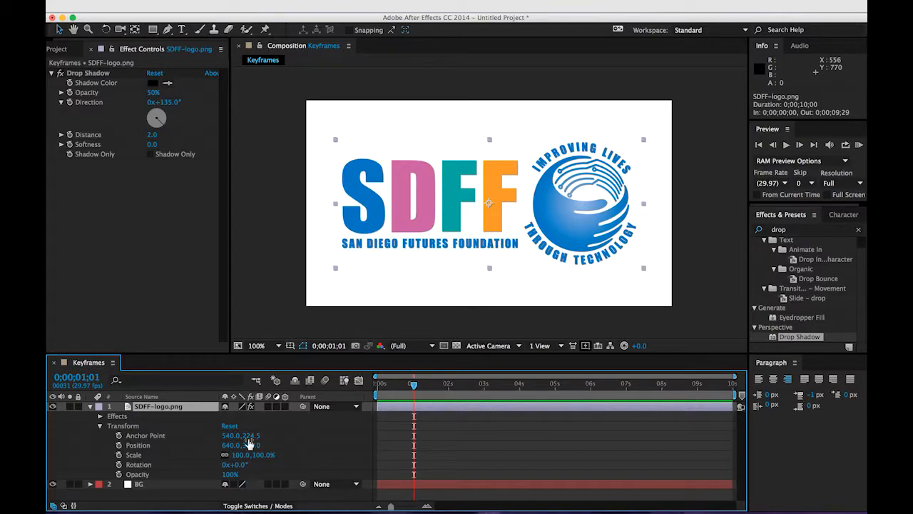
click(118, 445)
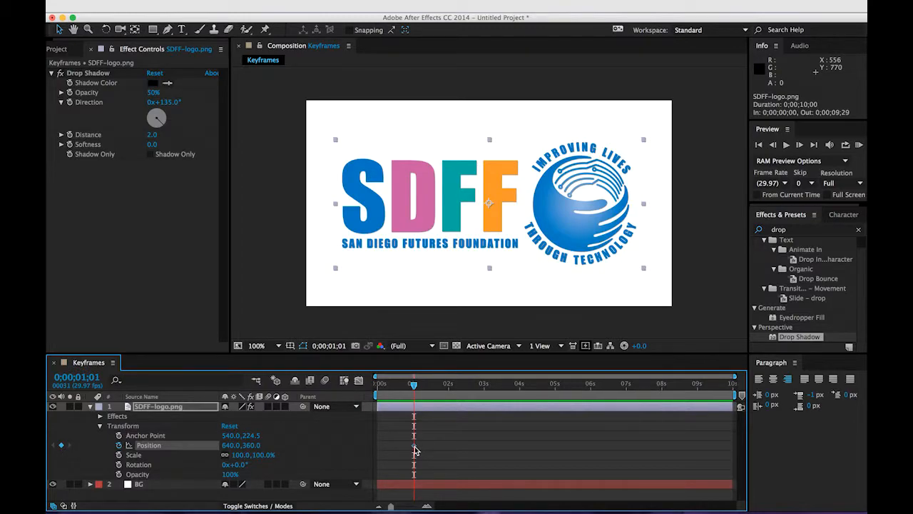
mouse_move(414, 447)
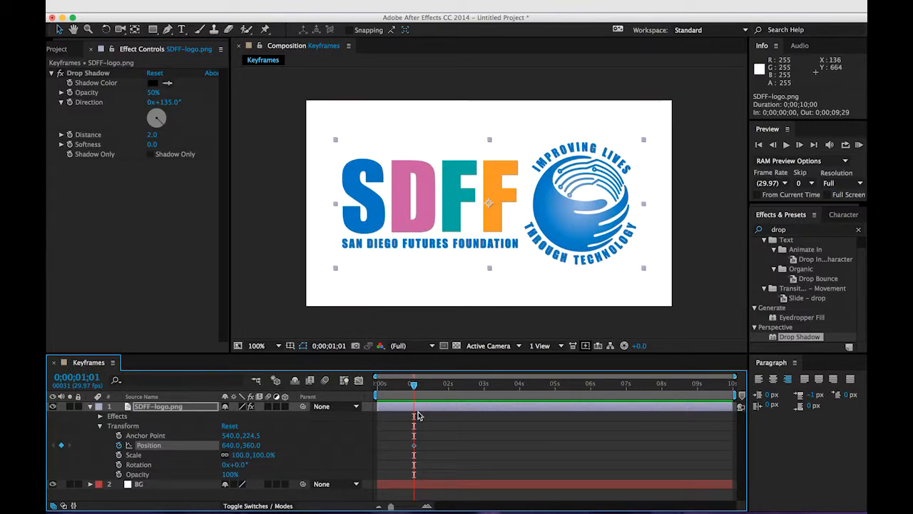
click(416, 447)
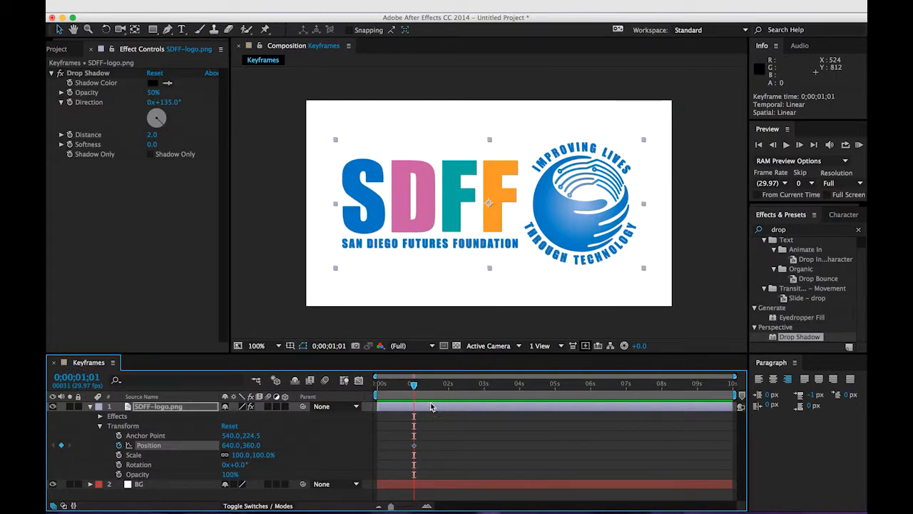
- Add a Position keyframe at 0;00;00;00 with the SDFF logo moved off the canvas's left side, at about -578, 364
drag(413, 387, 426, 422)
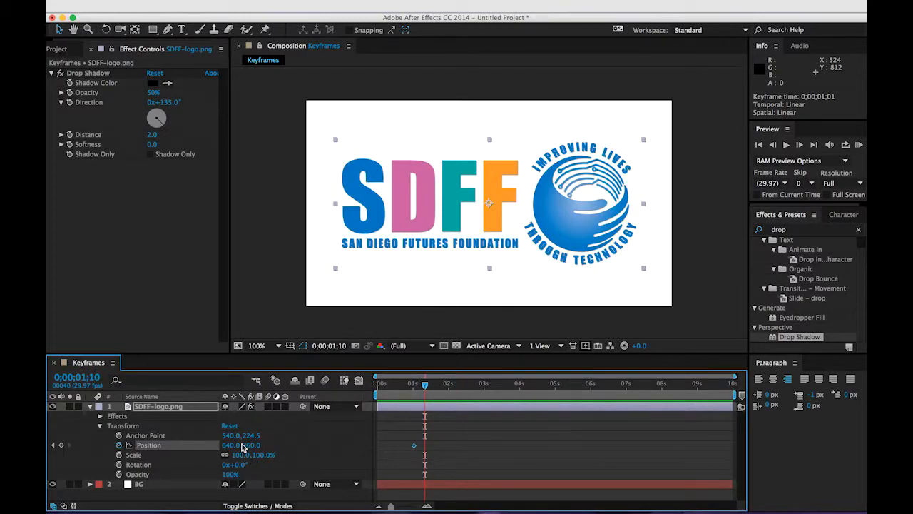
drag(425, 389, 377, 391)
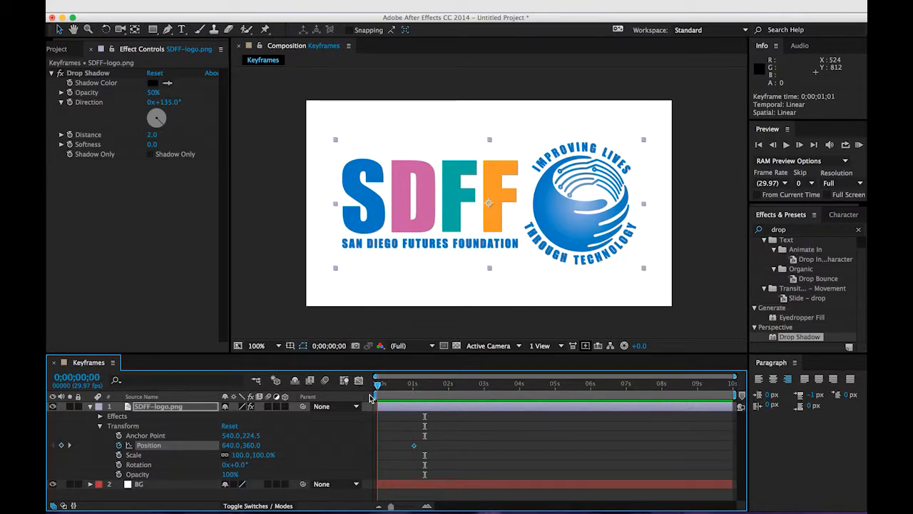
drag(441, 184, 444, 185)
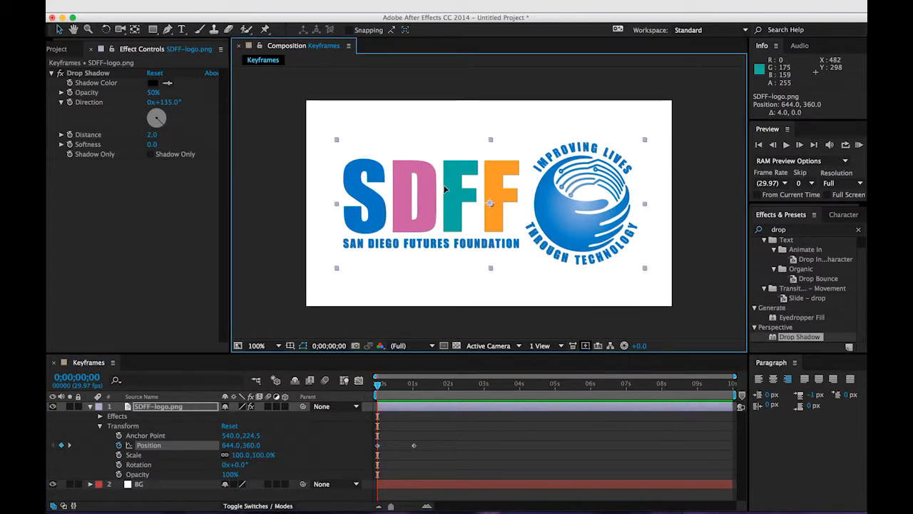
drag(450, 190, 102, 194)
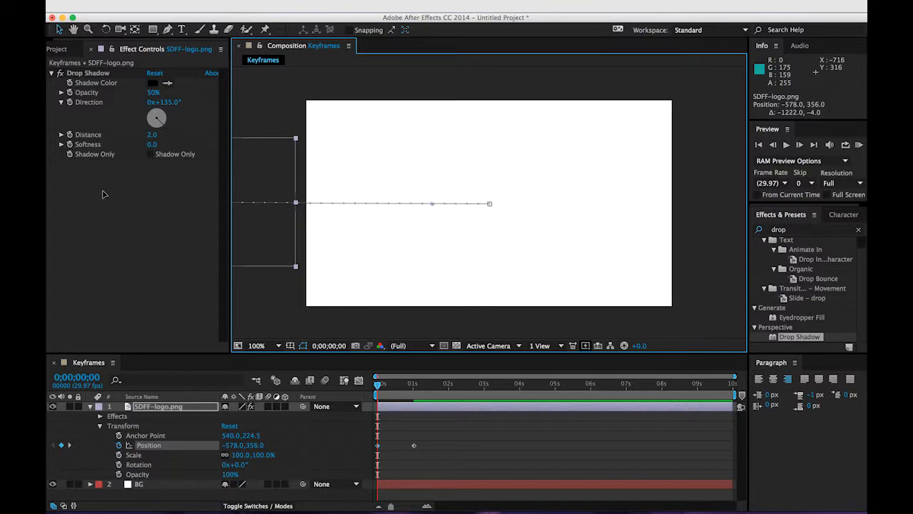
drag(102, 194, 103, 196)
- Zoom the composition view out to 50% and preview the logo's slide-in from the start
key(comma)
key(comma)
key(comma)
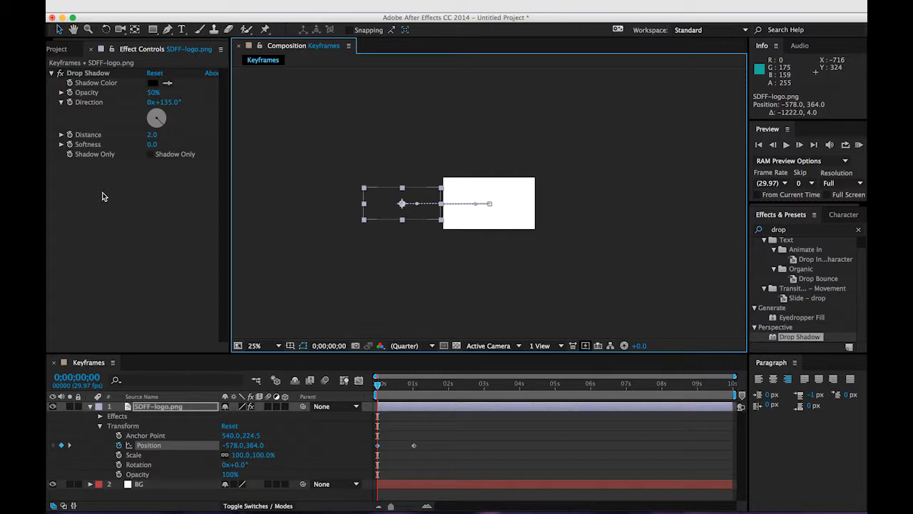
key(comma)
key(period)
key(period)
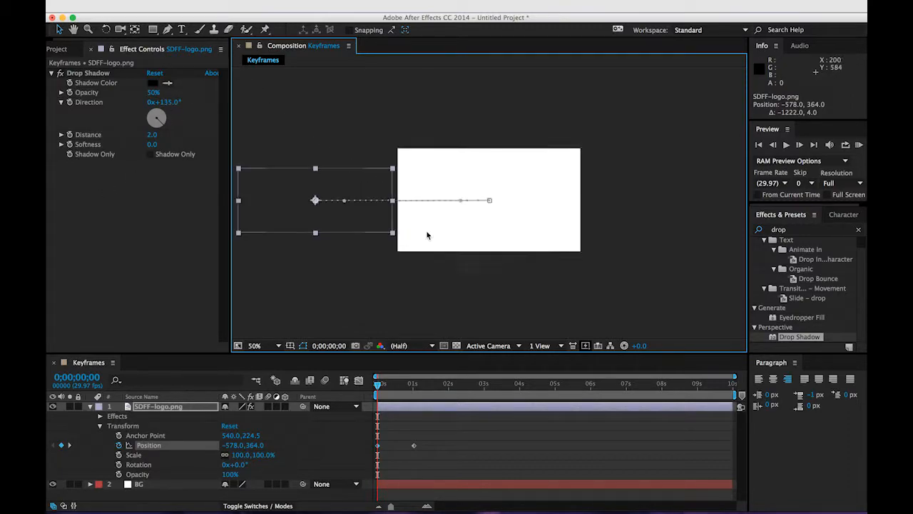
key(period)
key(comma)
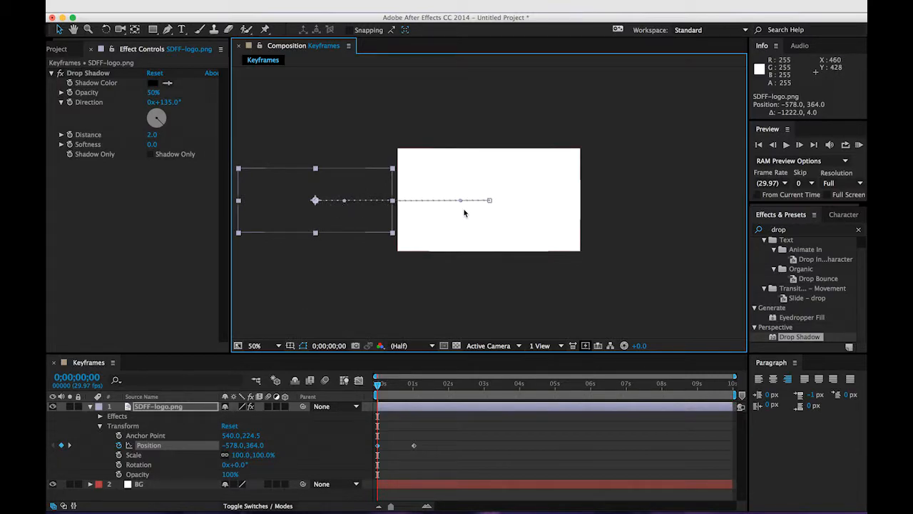
click(378, 386)
drag(379, 386, 416, 385)
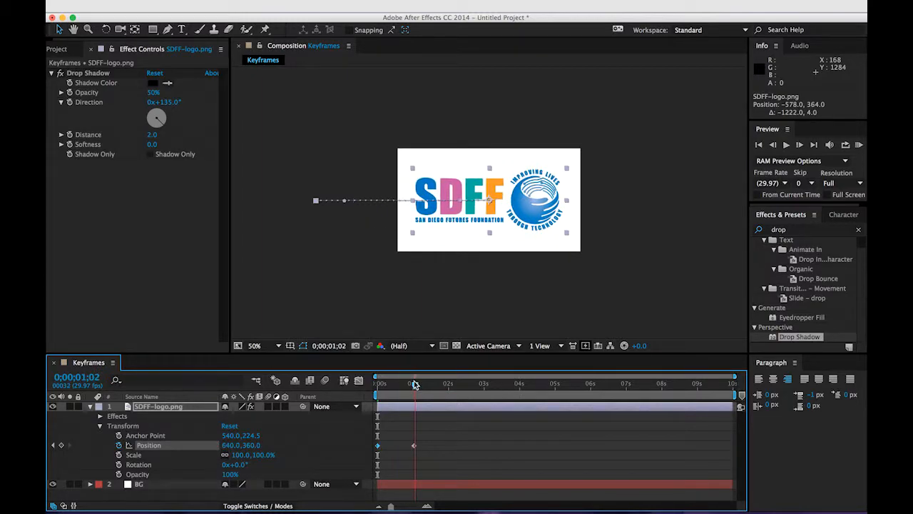
drag(415, 384, 361, 393)
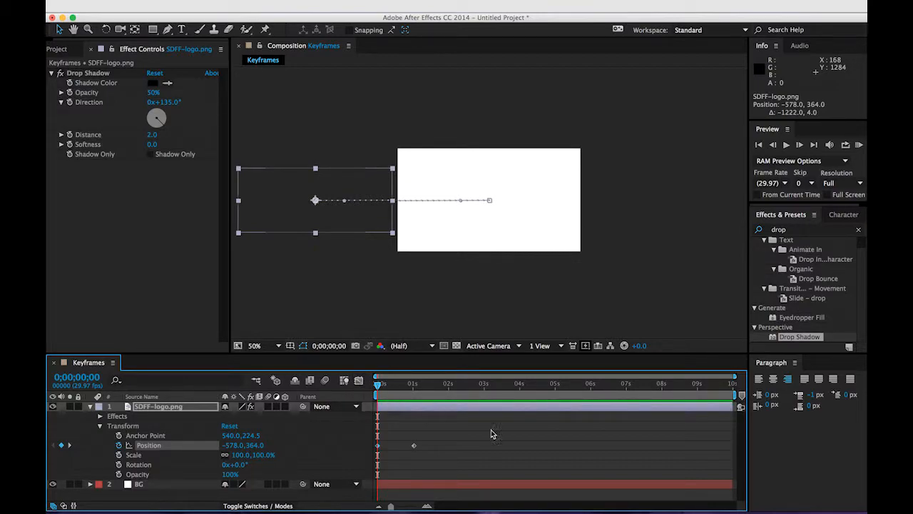
key(space)
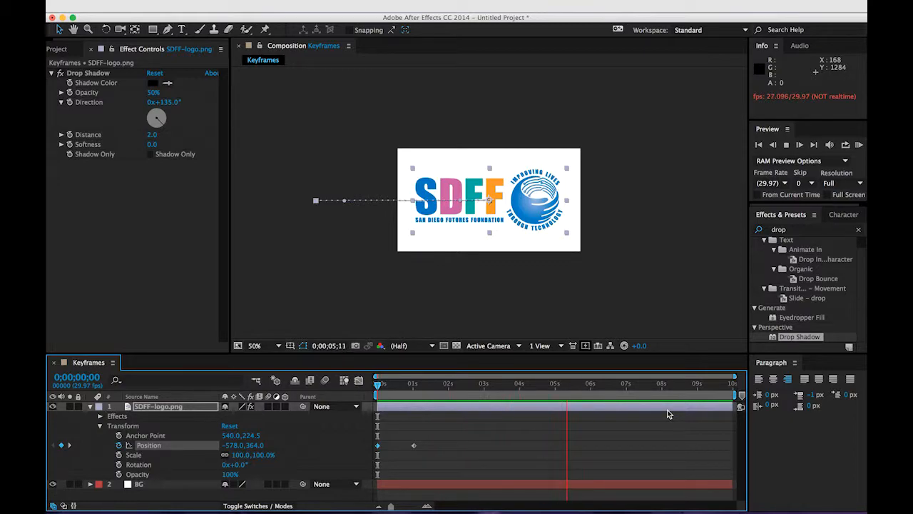
key(space)
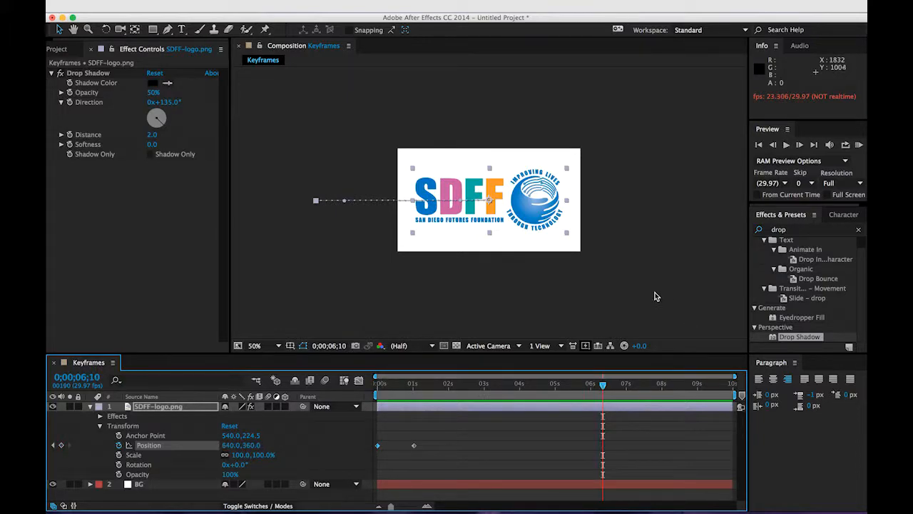
- Add a Position keyframe at 0;00;02;00 with the logo moved off the canvas's right side, at about 1936, 352
drag(425, 392, 447, 390)
drag(467, 391, 448, 395)
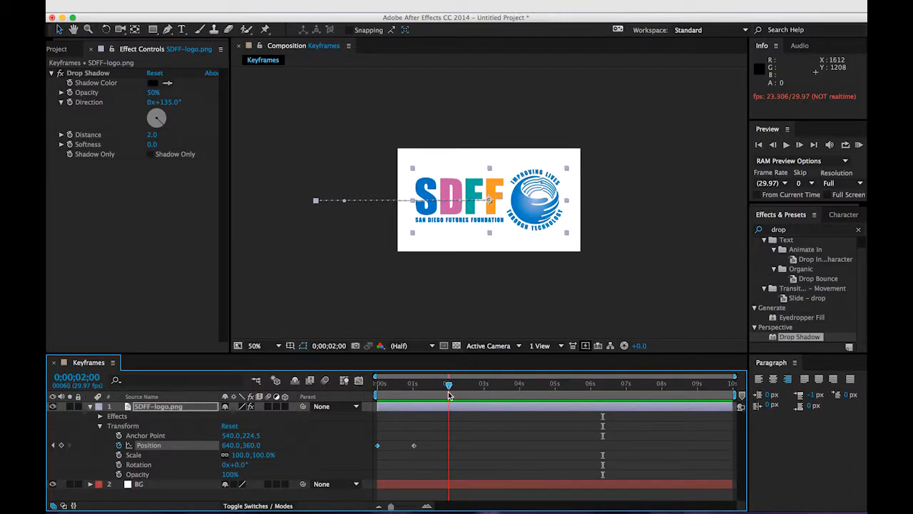
click(468, 209)
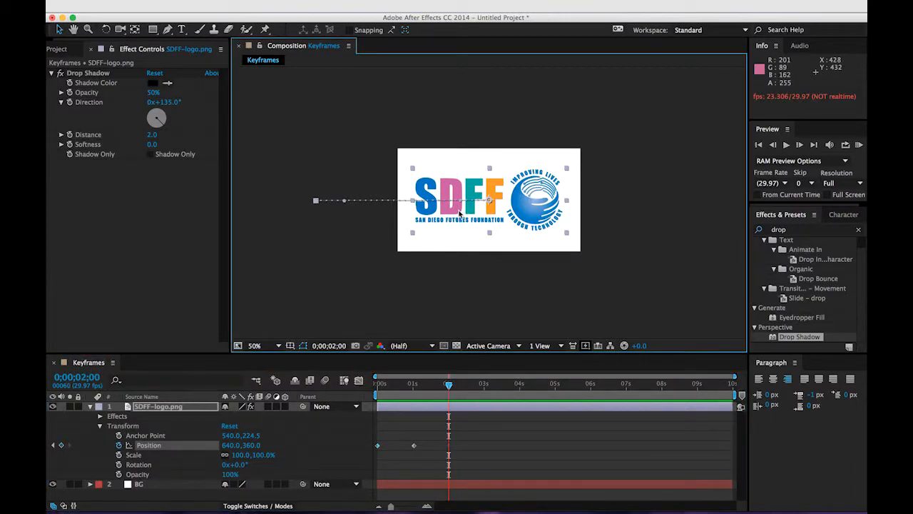
drag(458, 212, 644, 213)
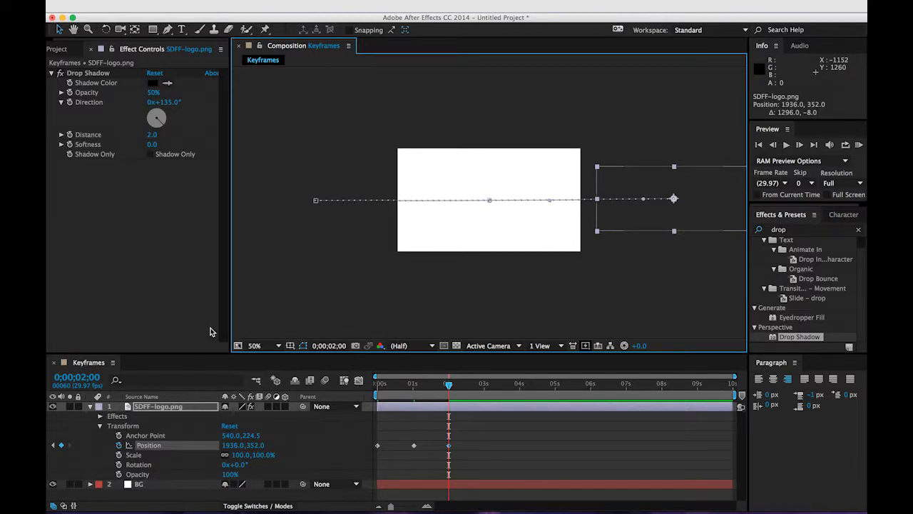
- Preview the logo's full pass across the canvas from 0;00;00;00
drag(449, 382, 350, 398)
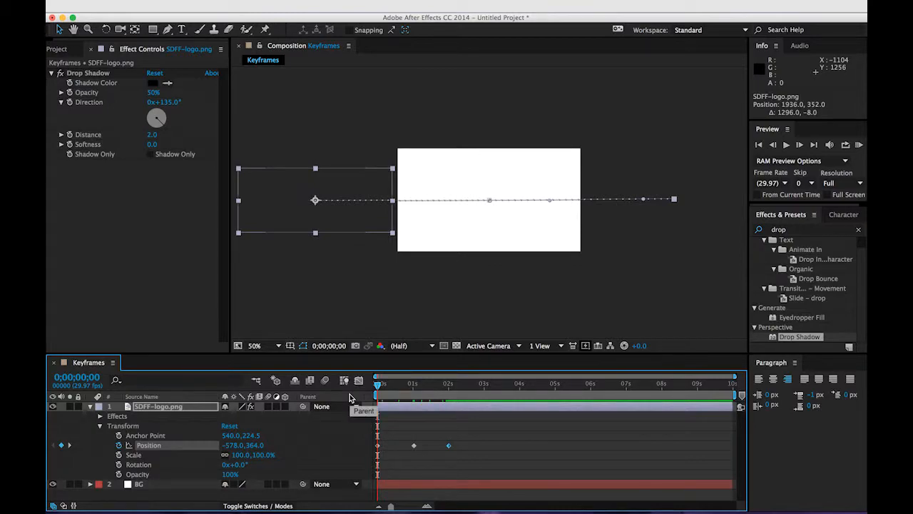
key(space)
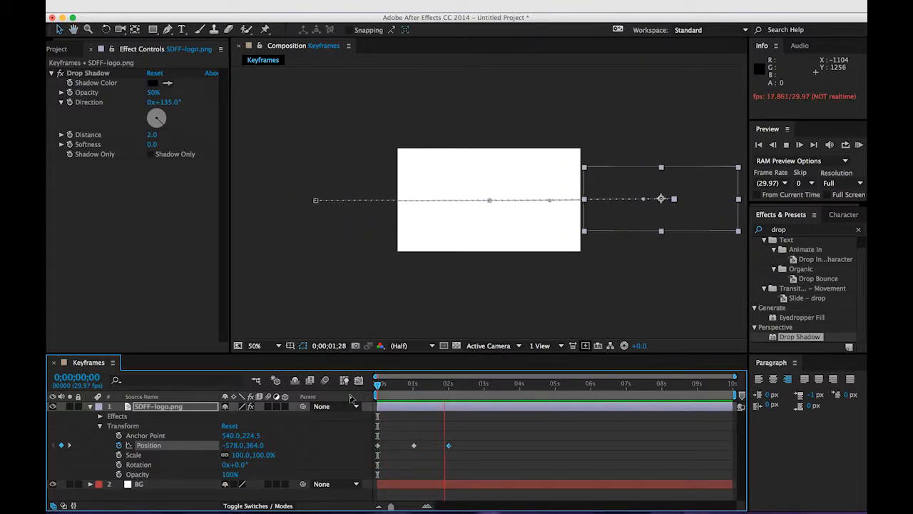
key(space)
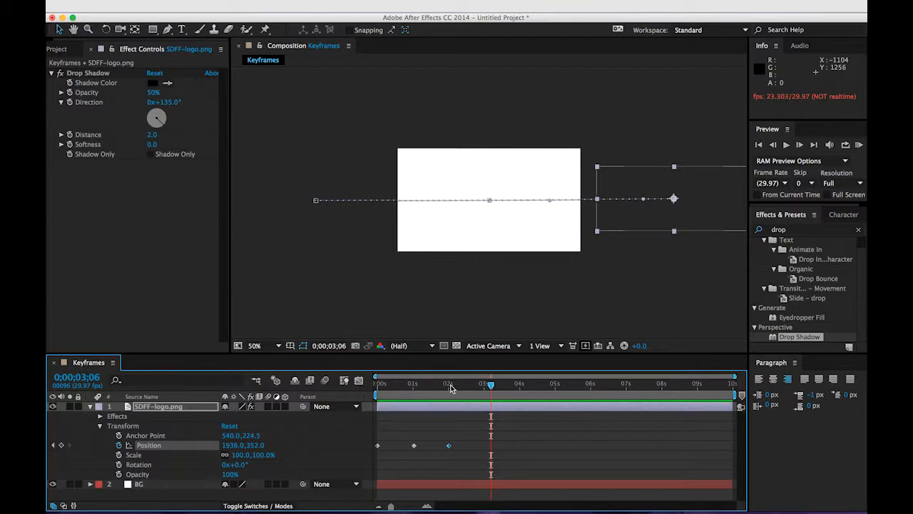
- Copy the logo's centered Position keyframe at 0;00;01;01 and paste it at 0;00;01;12 to hold the logo in place
drag(454, 390, 416, 396)
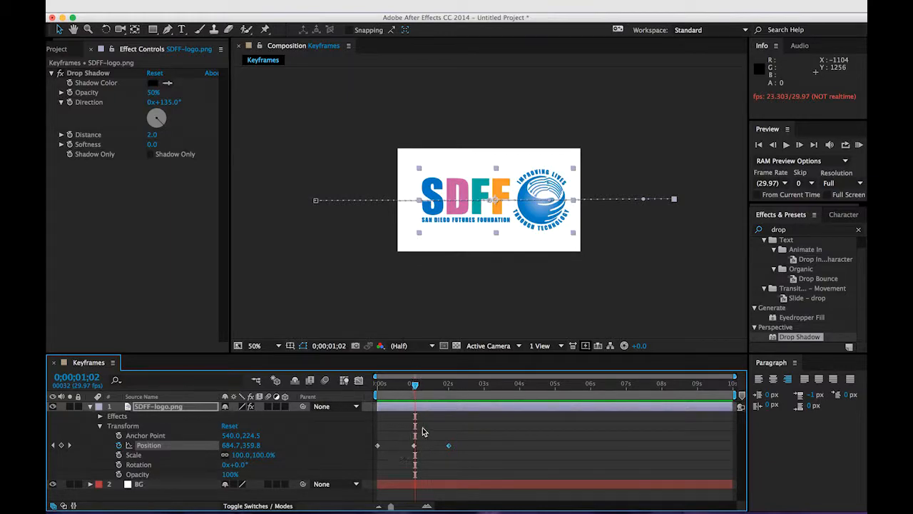
click(450, 430)
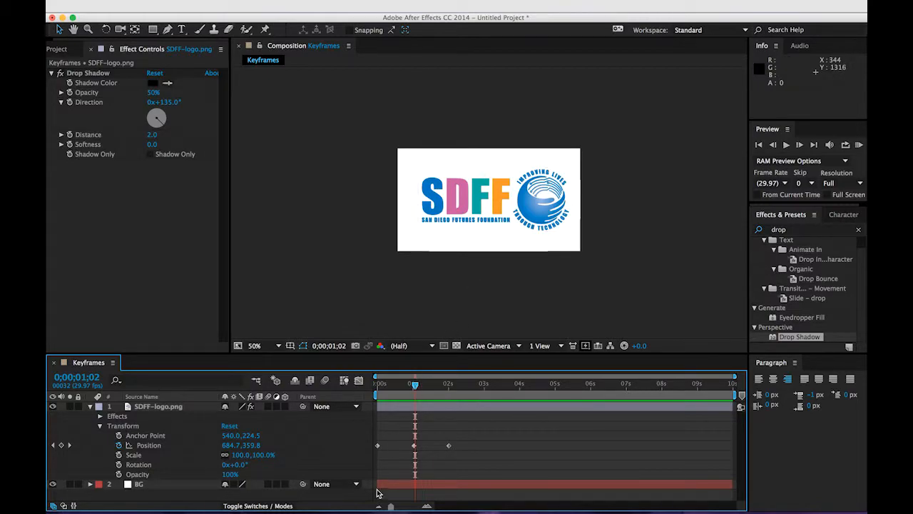
click(415, 445)
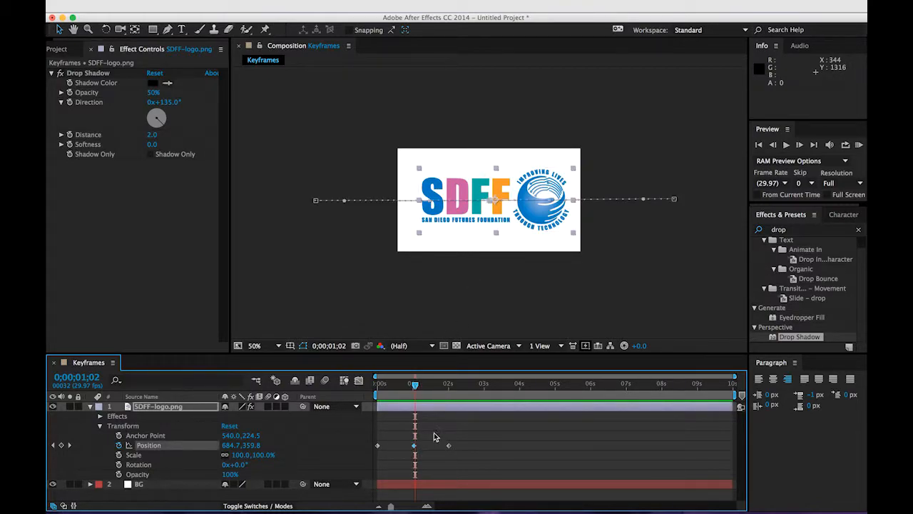
drag(419, 392, 417, 389)
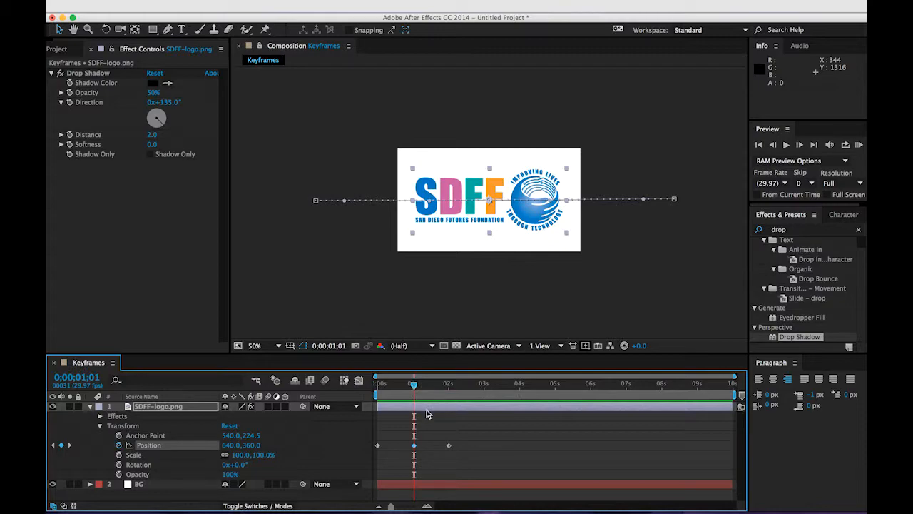
key(super+c)
drag(415, 385, 427, 389)
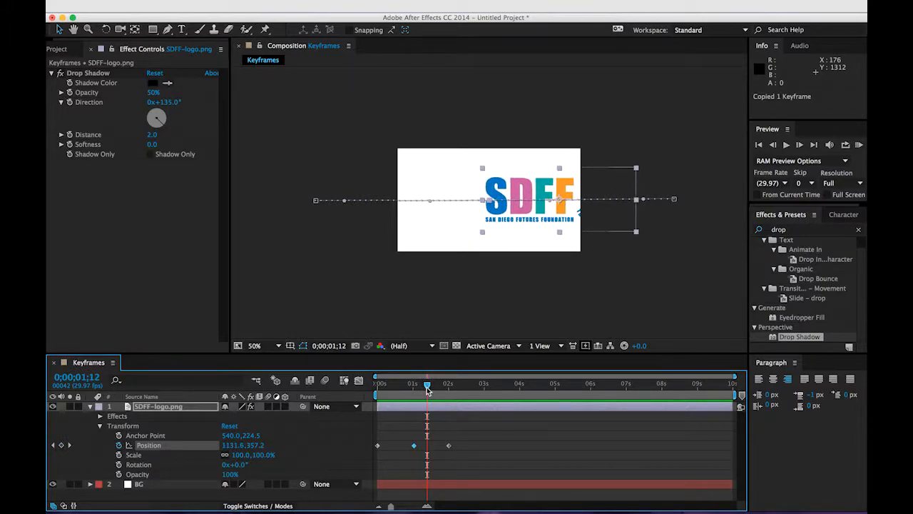
key(super+v)
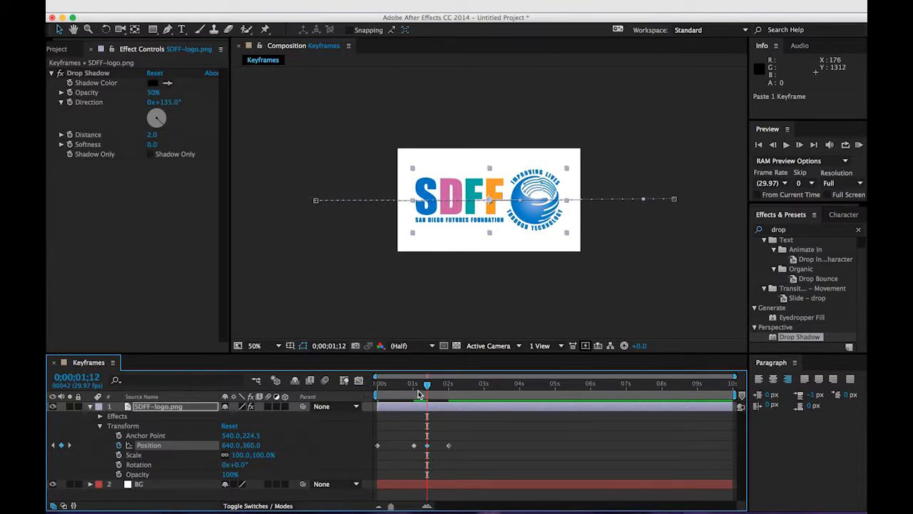
- Play the animation from the beginning to check the logo's hold in the center
drag(427, 389, 368, 389)
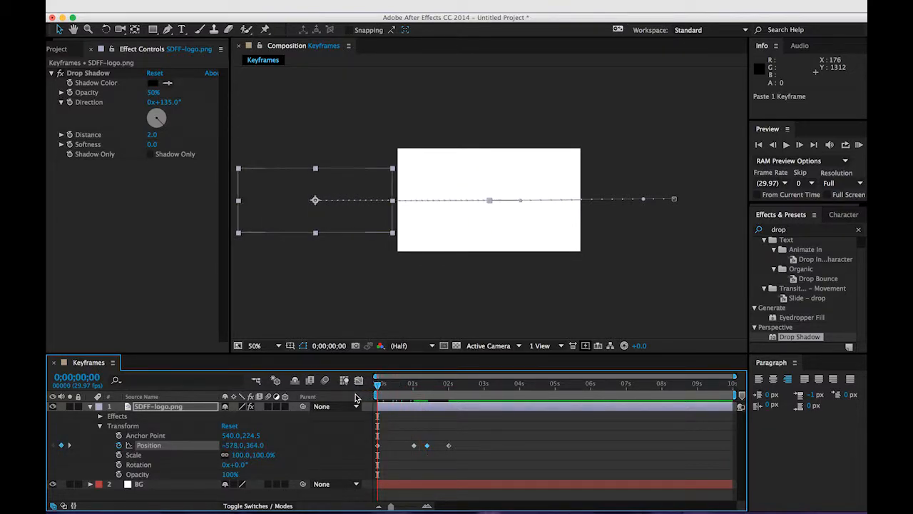
key(space)
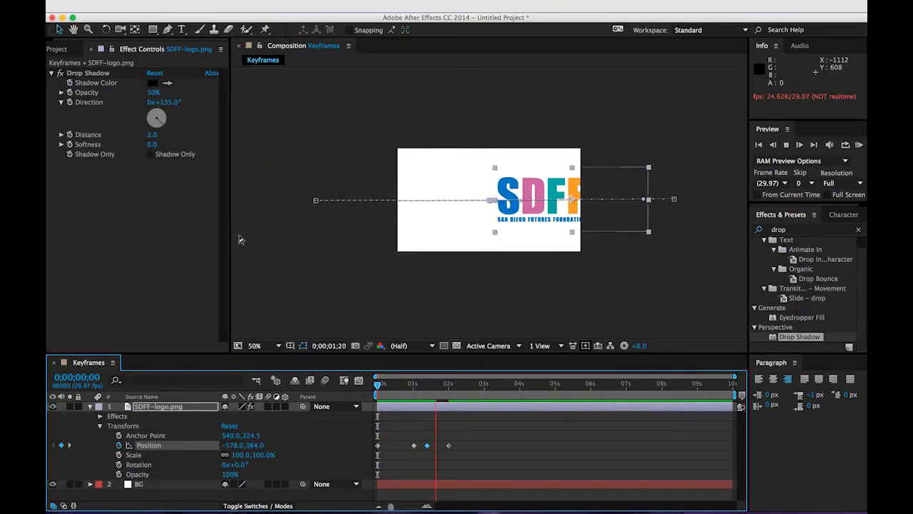
key(space)
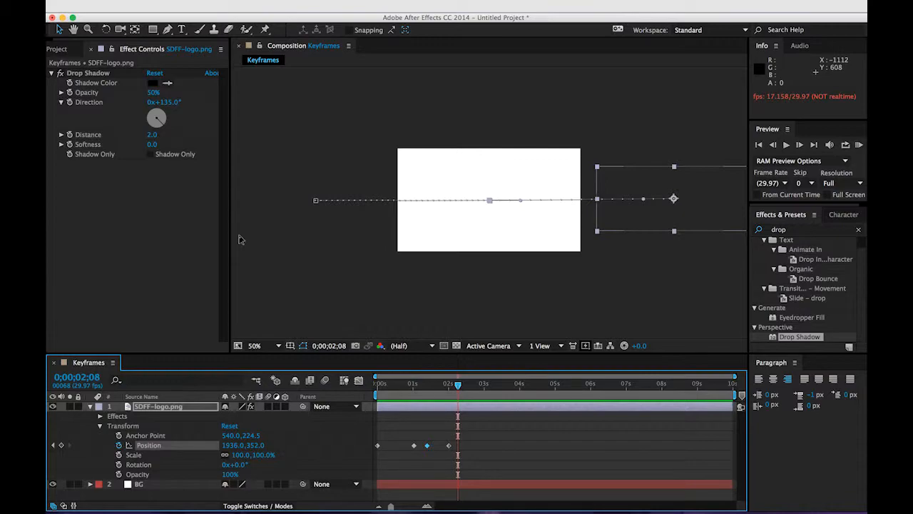
- Shift the last two Position keyframes later, placing the end-of-hold keyframe at 0;00;02;03, and preview the longer pause
drag(488, 426, 454, 450)
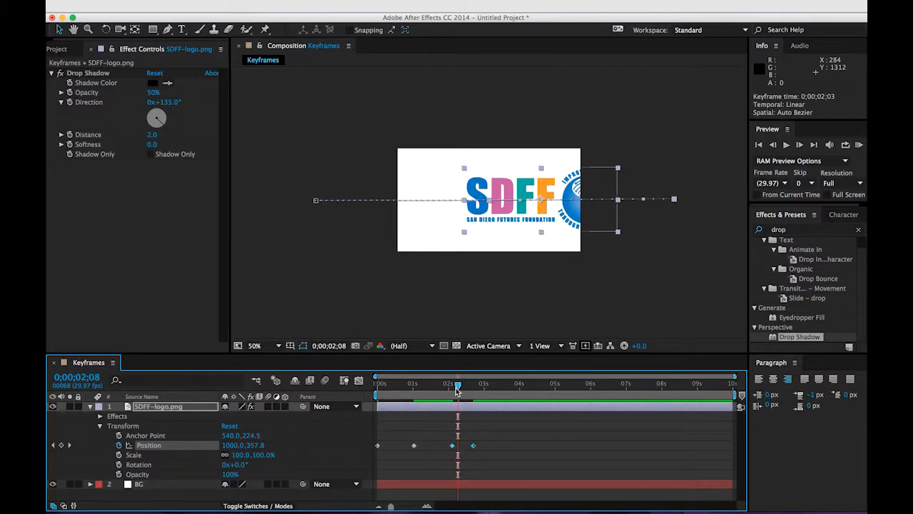
click(481, 430)
drag(459, 385, 330, 398)
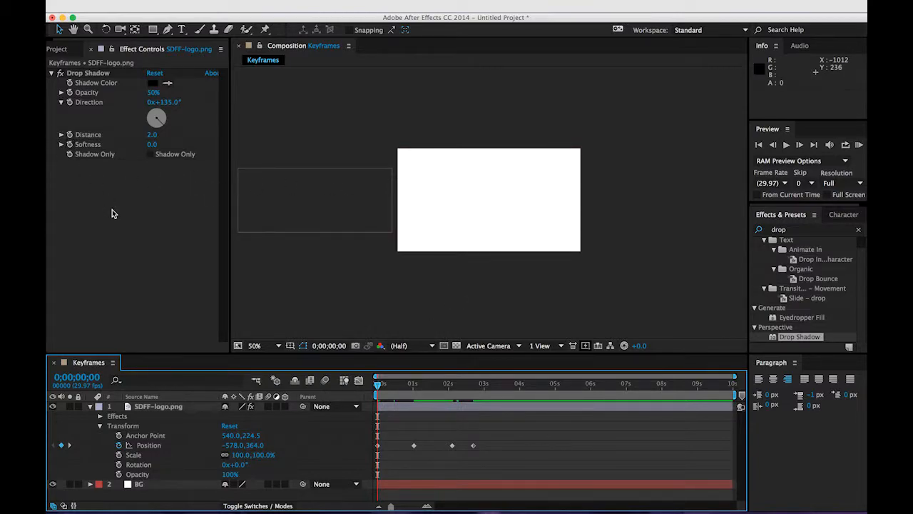
key(space)
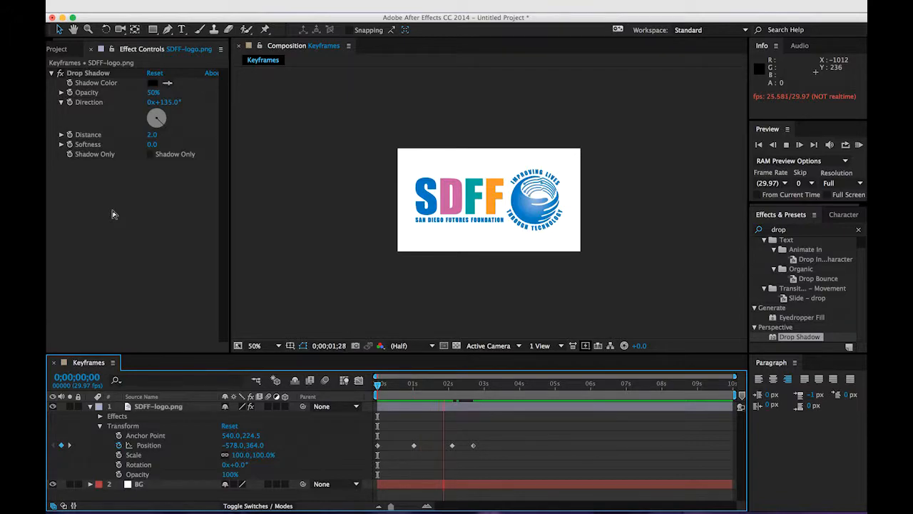
key(space)
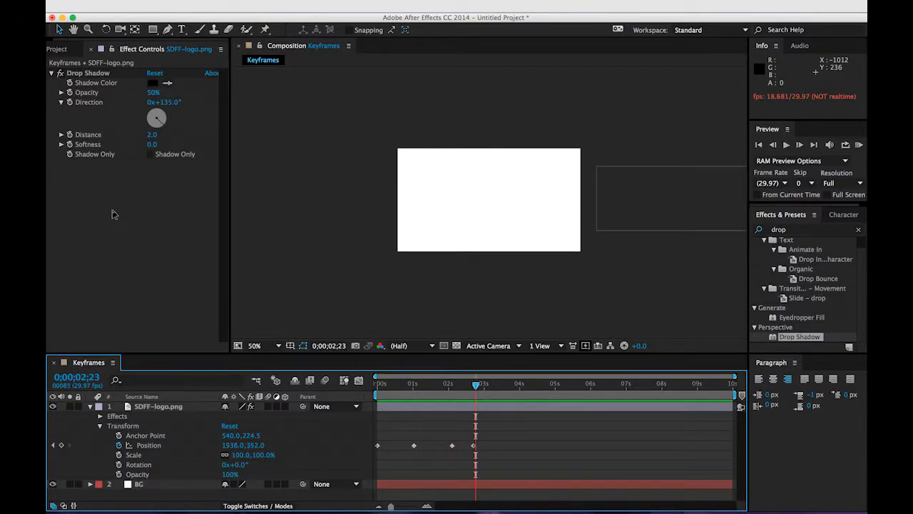
- Zoom the composition view to 100% and replay the logo animation from the start
scroll(334, 192, up, 1)
scroll(334, 193, down, 1)
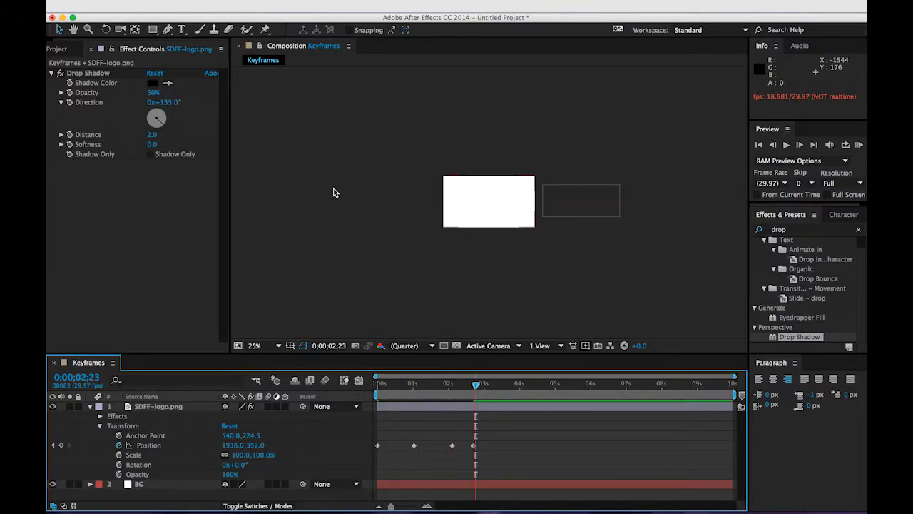
scroll(333, 192, up, 1)
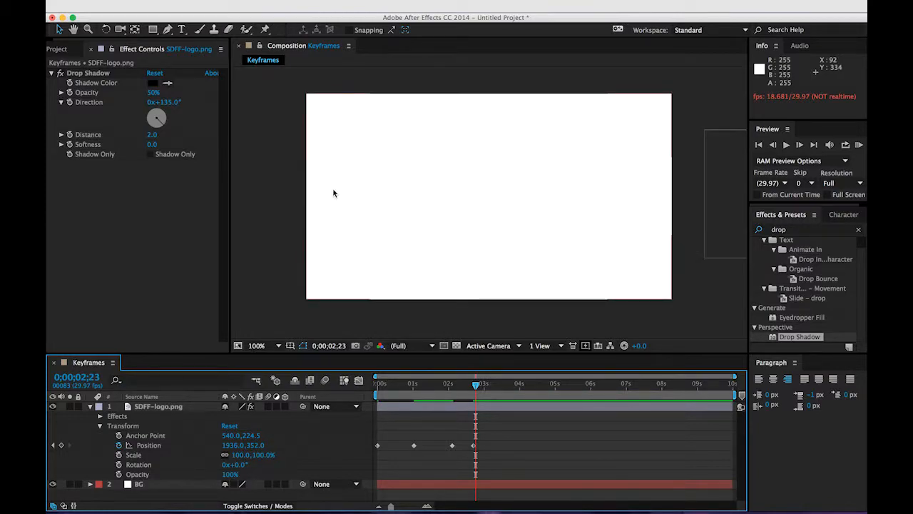
drag(407, 392, 346, 393)
key(space)
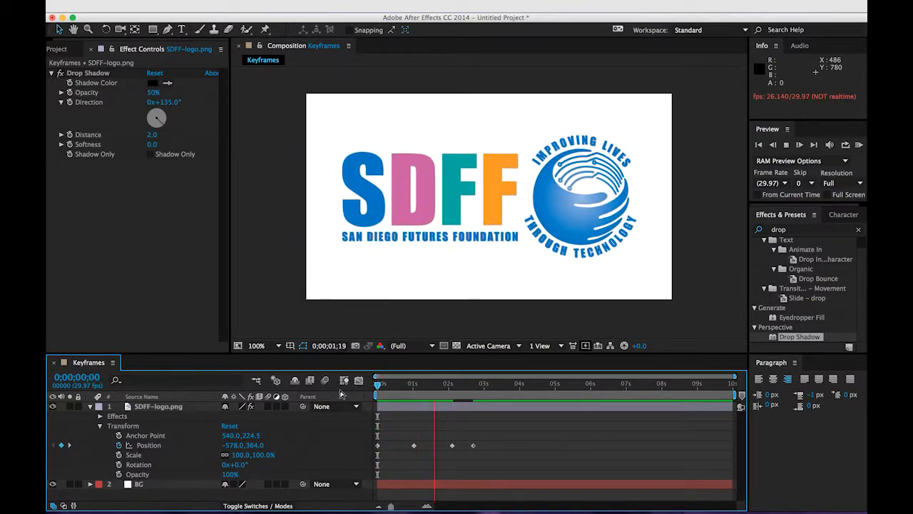
key(space)
- Shift the last three Position keyframes earlier together, placing the end-of-hold keyframe at 0;00;01;16, and return to 0;00;00;00
drag(411, 434, 499, 470)
drag(453, 447, 433, 449)
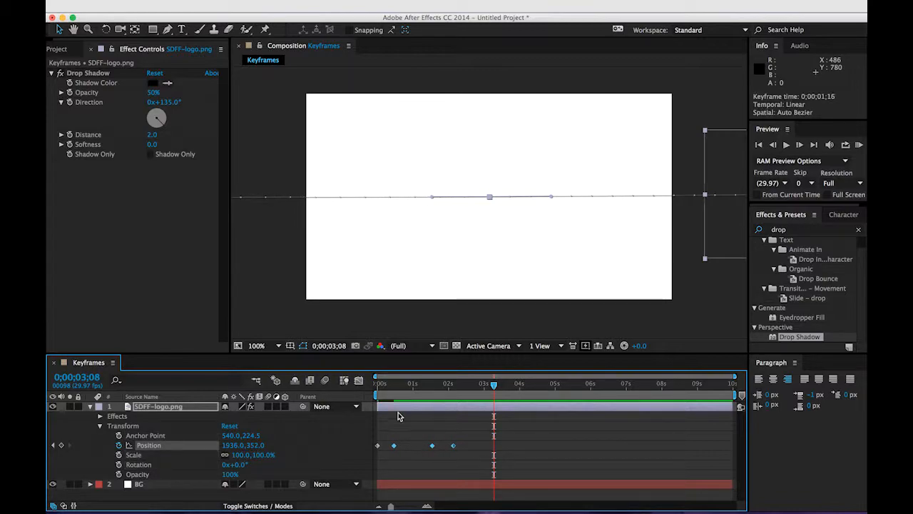
drag(390, 378, 345, 383)
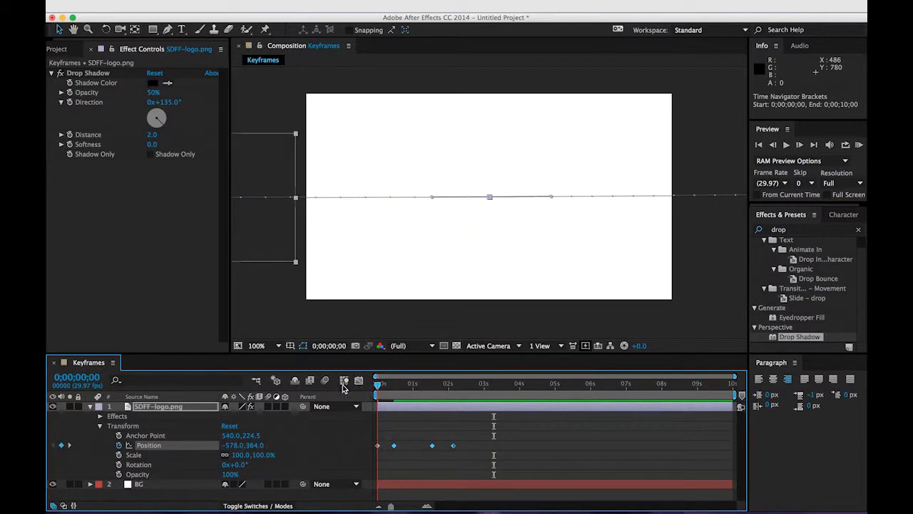
- Play the logo animation through from 0;00;00;00 twice to check its timing
key(space)
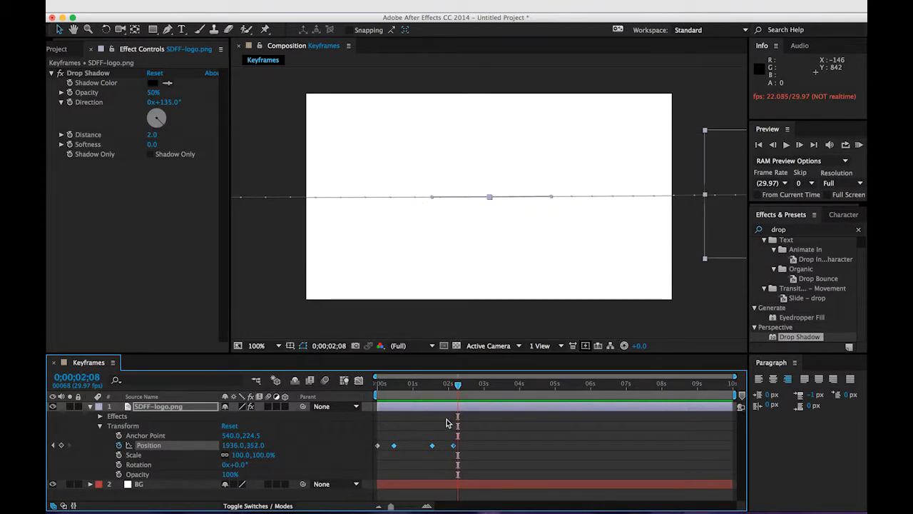
click(402, 429)
drag(458, 384, 365, 397)
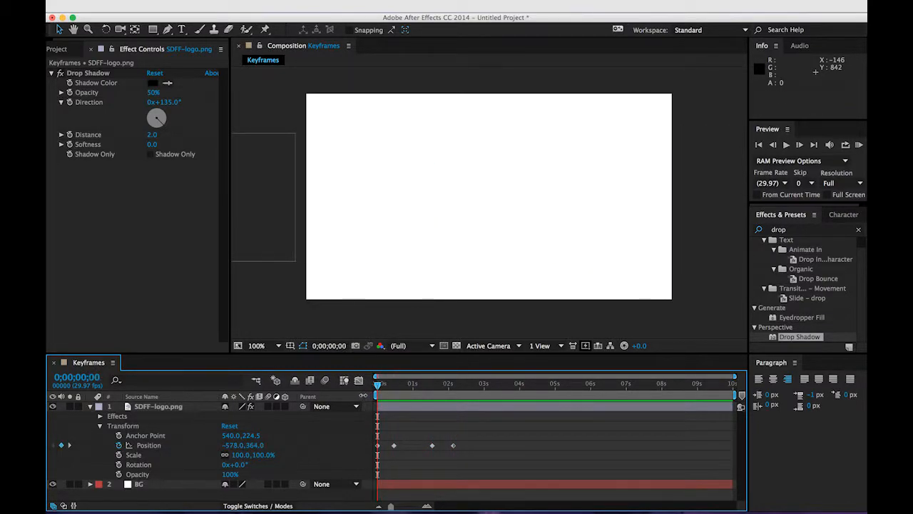
key(space)
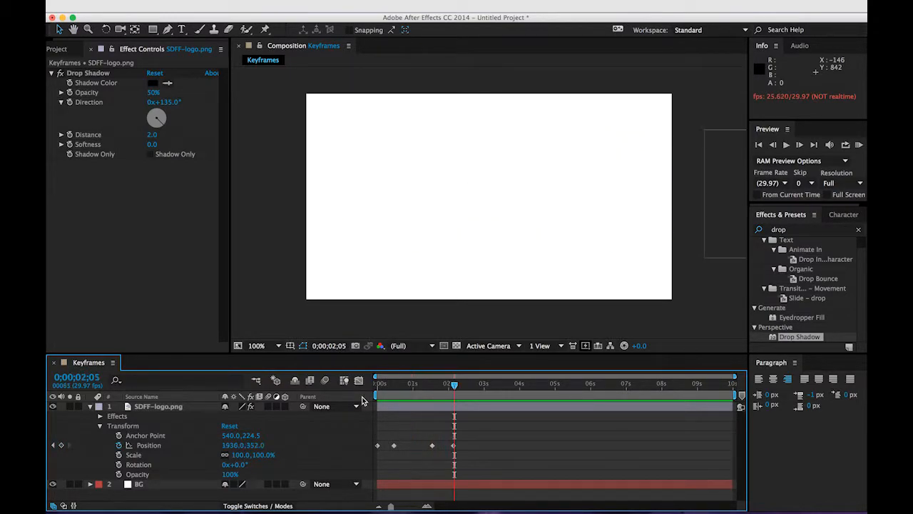
- Shift the last three Position keyframes slightly later together, placing the first of them at 0;00;00;16, and preview the animation from the start
drag(391, 434, 465, 453)
drag(395, 446, 397, 447)
drag(393, 386, 361, 386)
click(625, 441)
key(space)
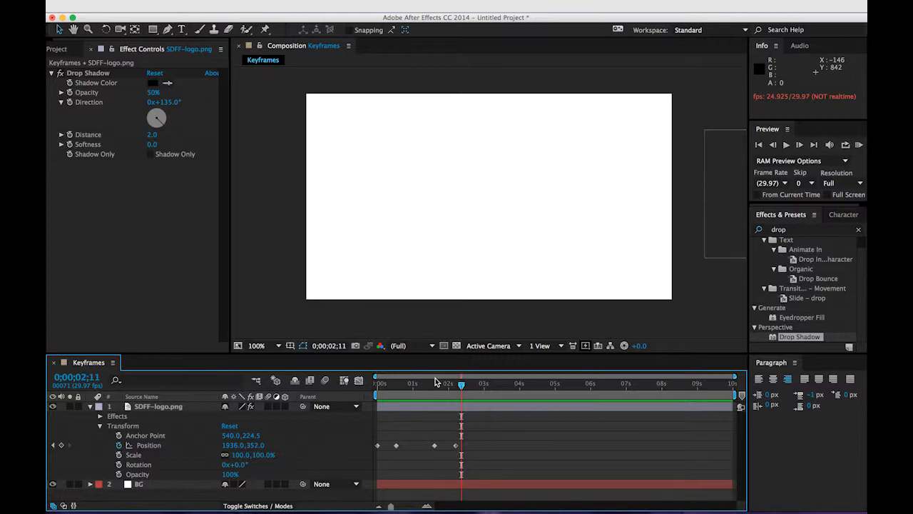
drag(457, 387, 361, 403)
key(space)
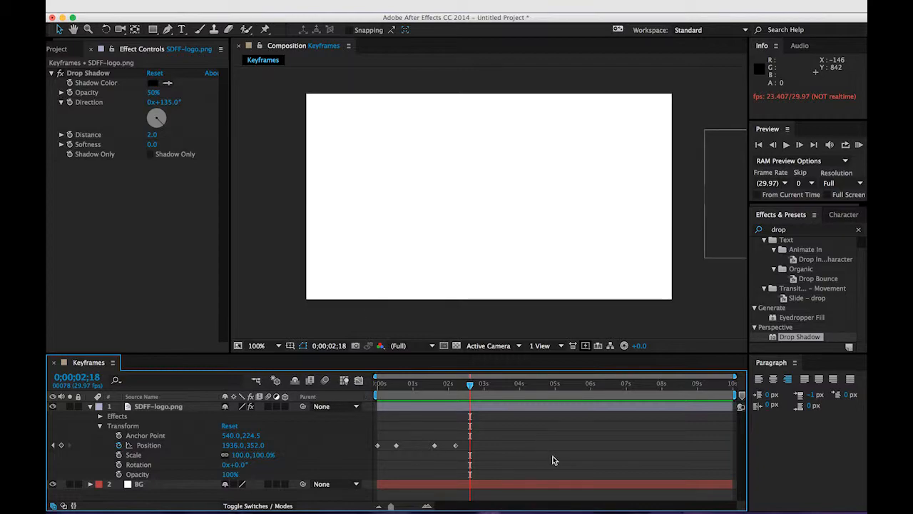
- Apply Easy Ease to all four Position keyframes and preview the eased motion from the start
drag(508, 431, 373, 491)
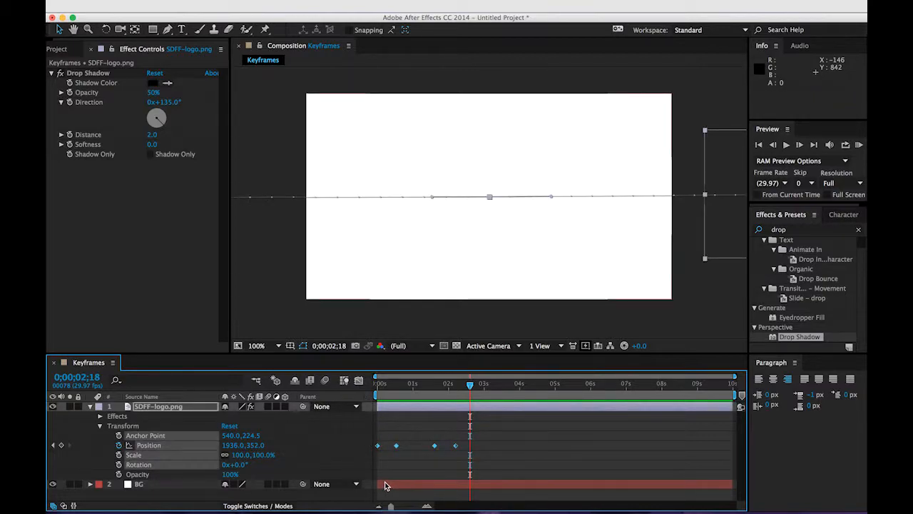
right_click(397, 445)
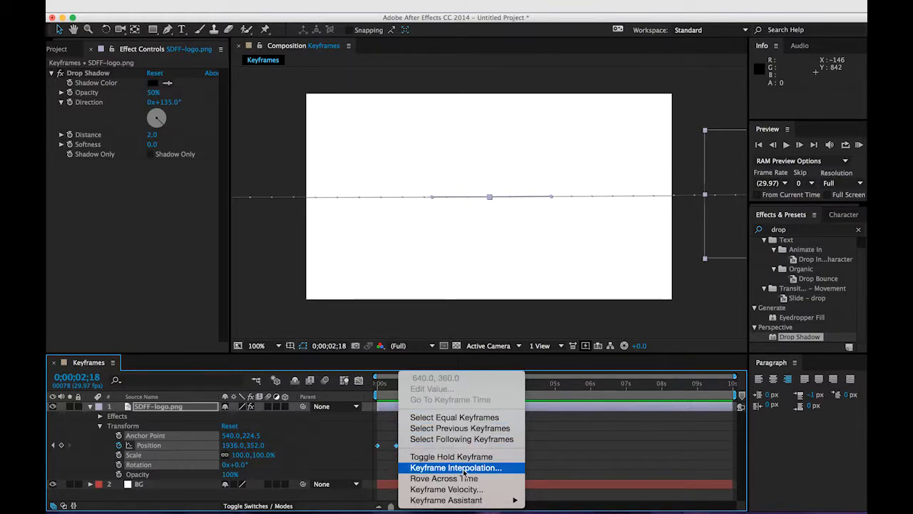
mouse_move(465, 503)
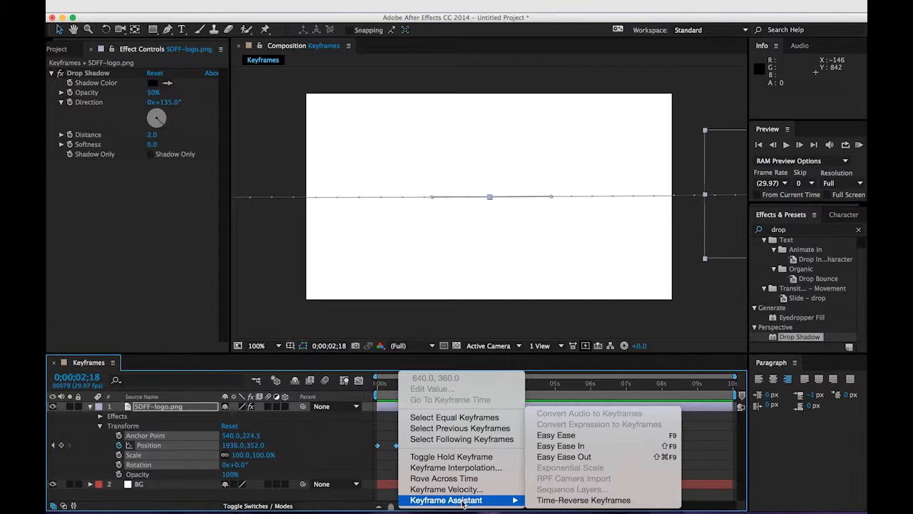
click(574, 436)
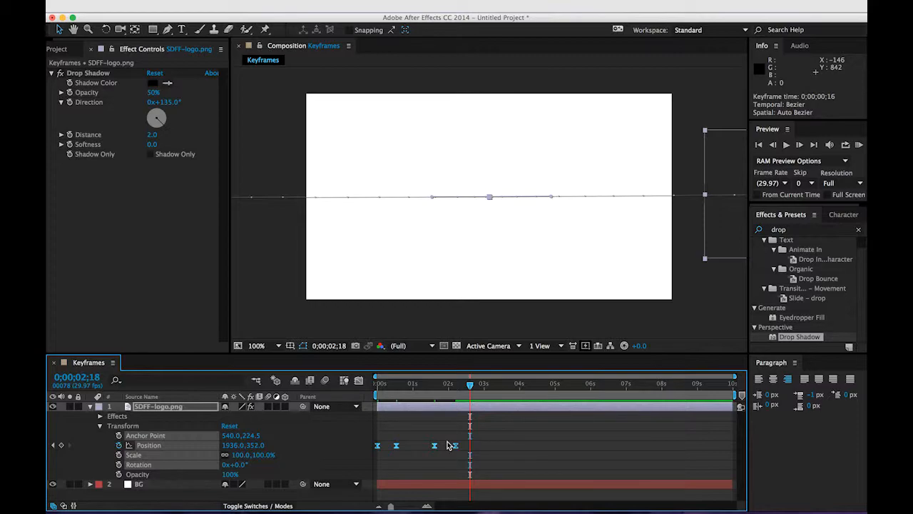
drag(396, 386, 352, 391)
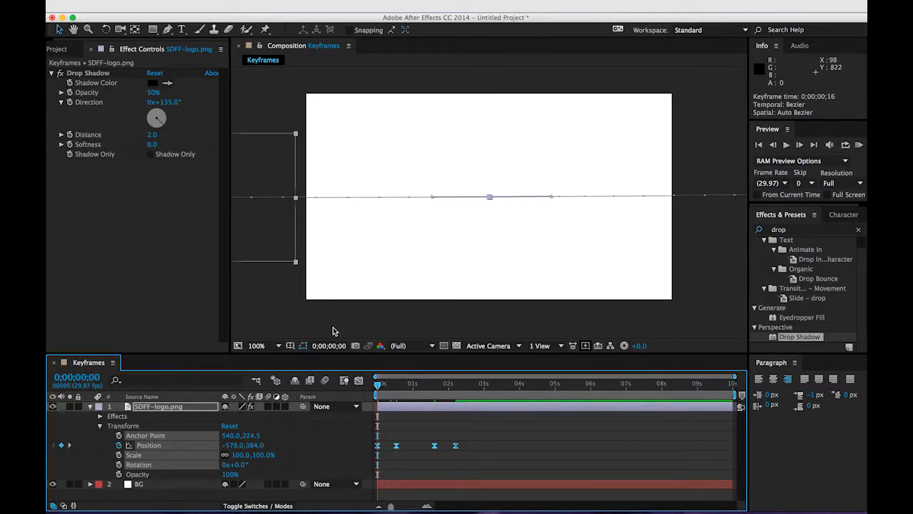
key(KP_0)
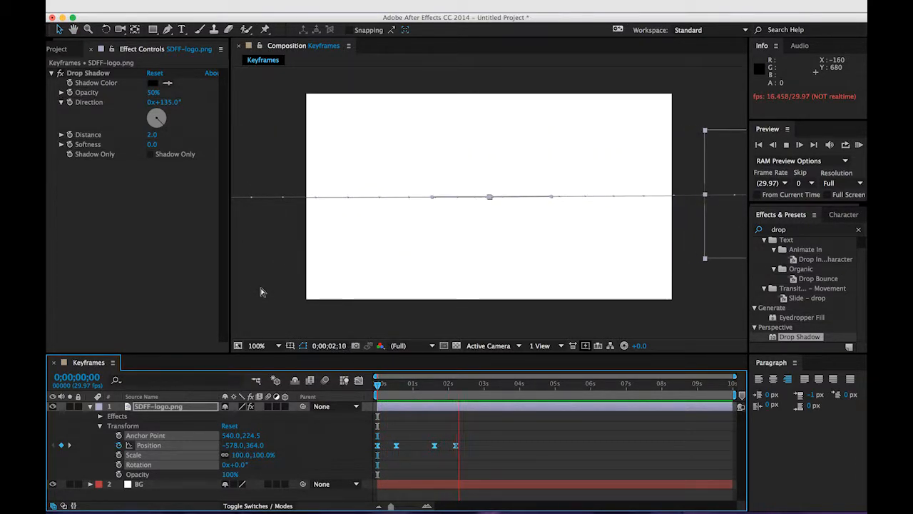
key(space)
- Undo the Easy Ease and replay the linear motion from 0;00;00;00 for comparison
key(super+z)
drag(392, 383, 324, 394)
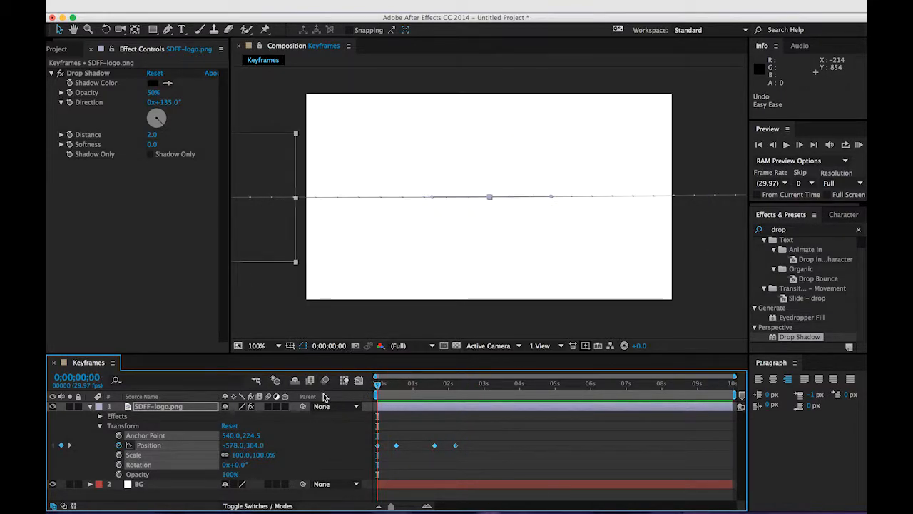
key(space)
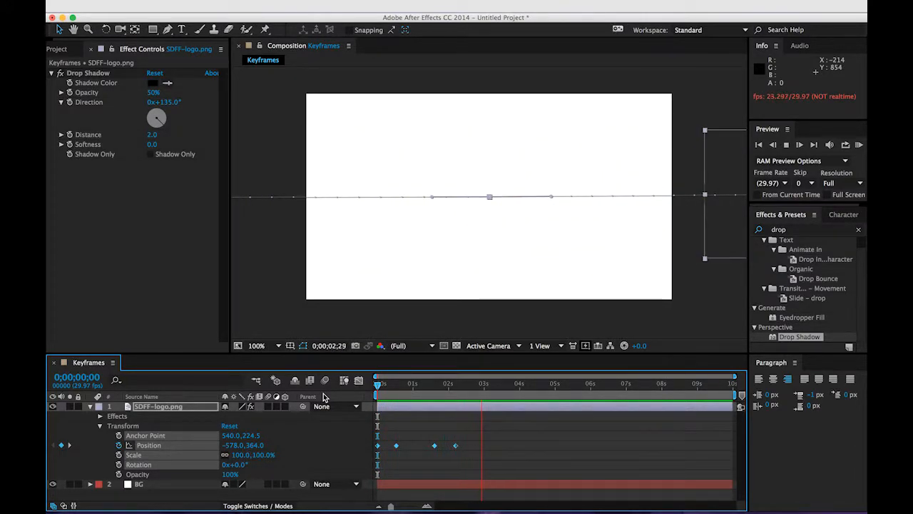
key(space)
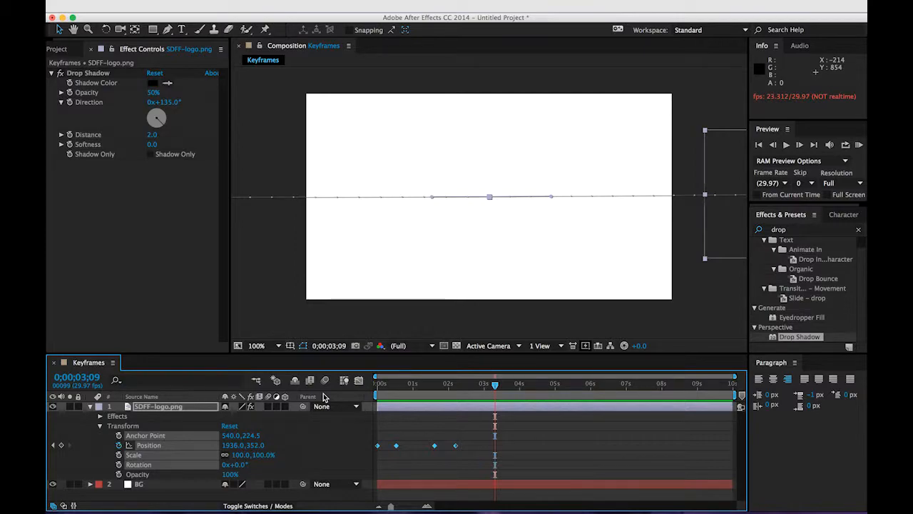
right_click(500, 430)
click(432, 430)
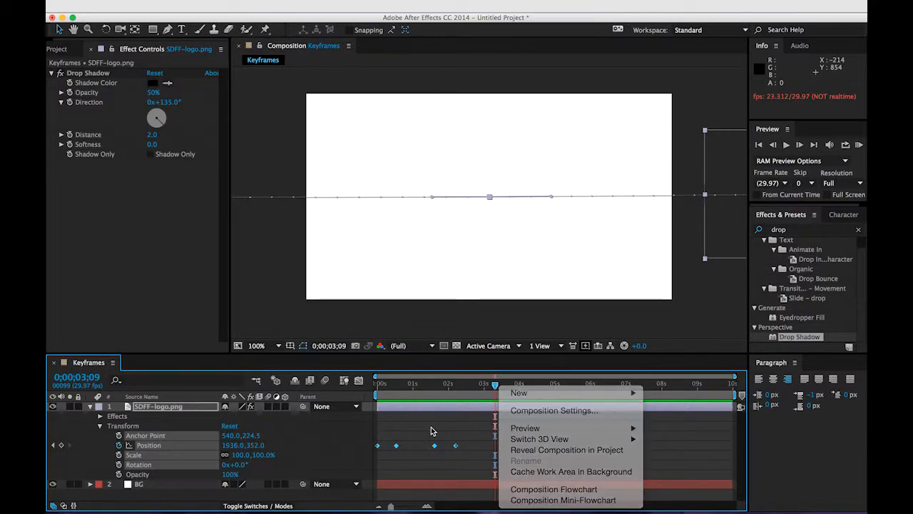
click(141, 6)
mouse_move(167, 7)
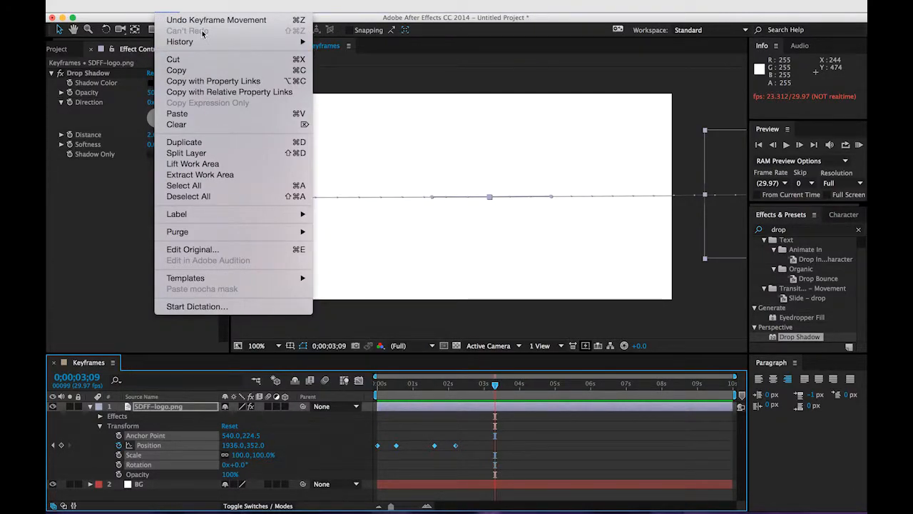
click(577, 472)
- Reapply Easy Ease to all four selected Position keyframes and play the animation from 0;00;00;00
drag(518, 439, 347, 452)
right_click(395, 446)
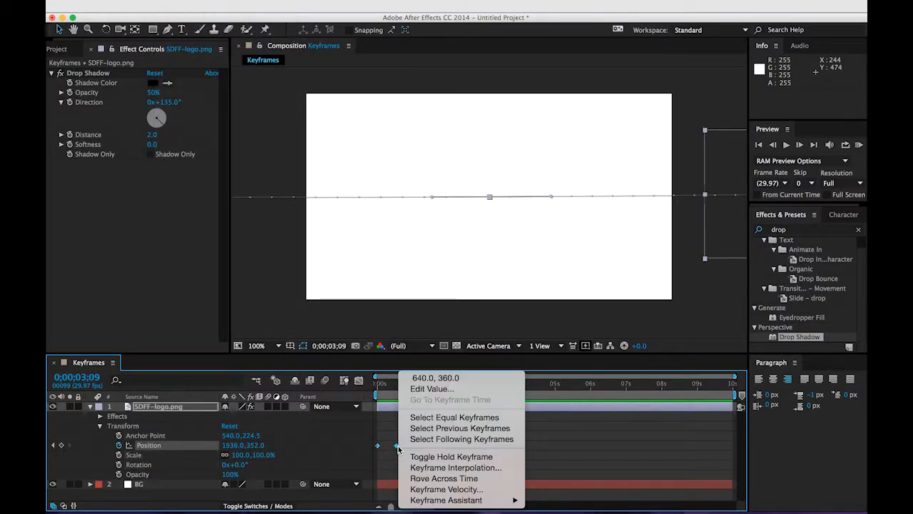
mouse_move(493, 500)
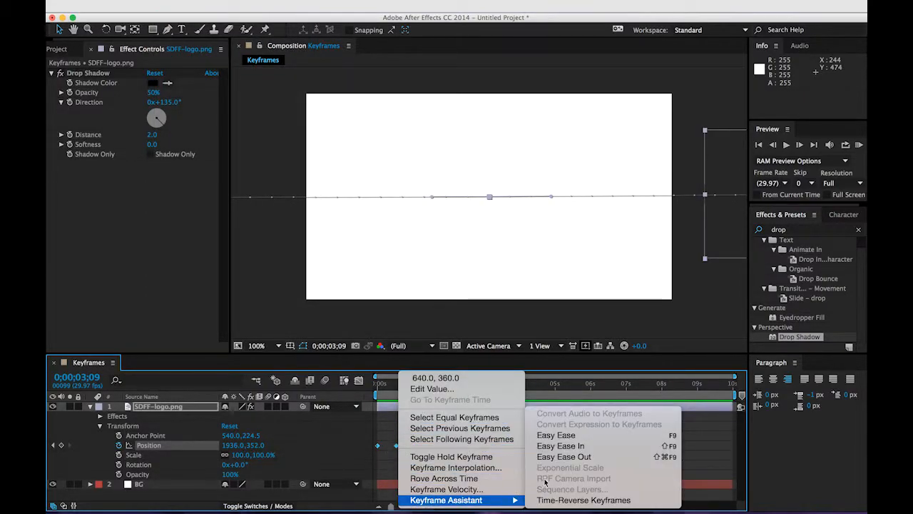
click(556, 435)
drag(495, 384, 366, 387)
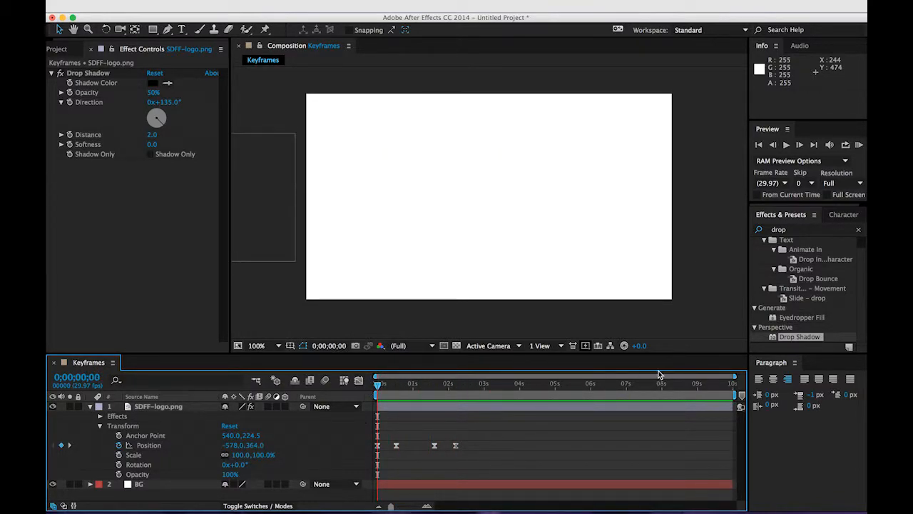
key(space)
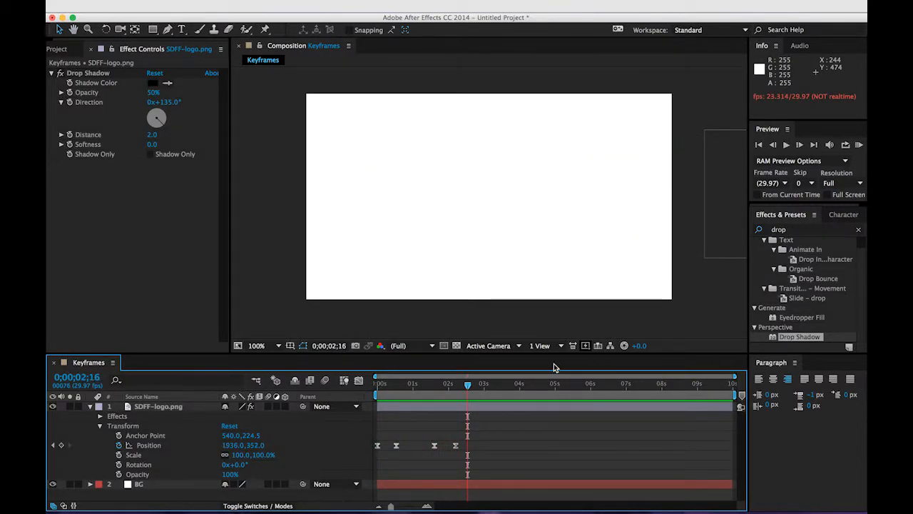
- Shift the last two Position keyframes later together, placing the end-of-hold keyframe at 0;00;02;01, and preview the longer pause
drag(495, 430, 451, 448)
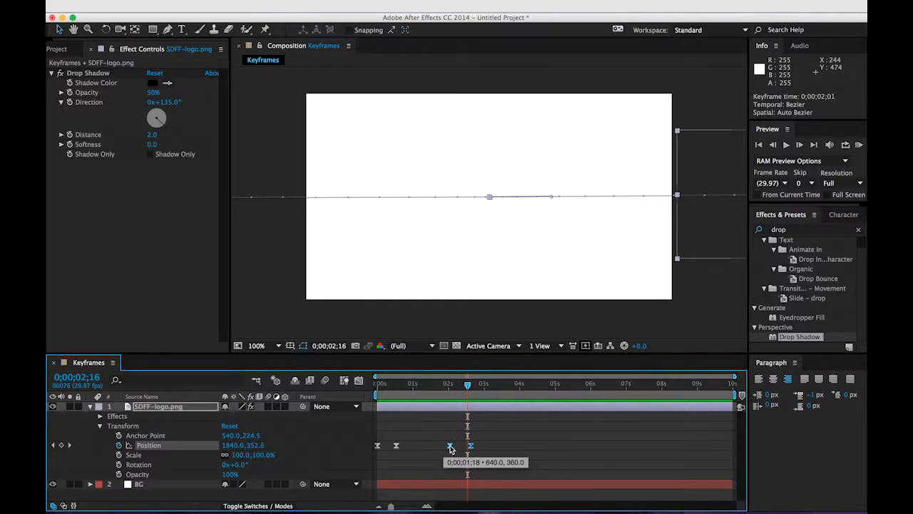
drag(467, 385, 309, 397)
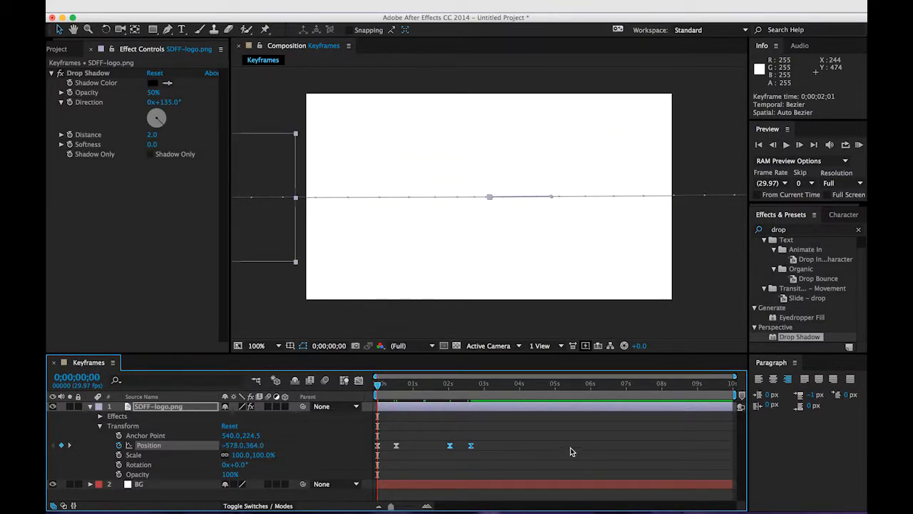
key(space)
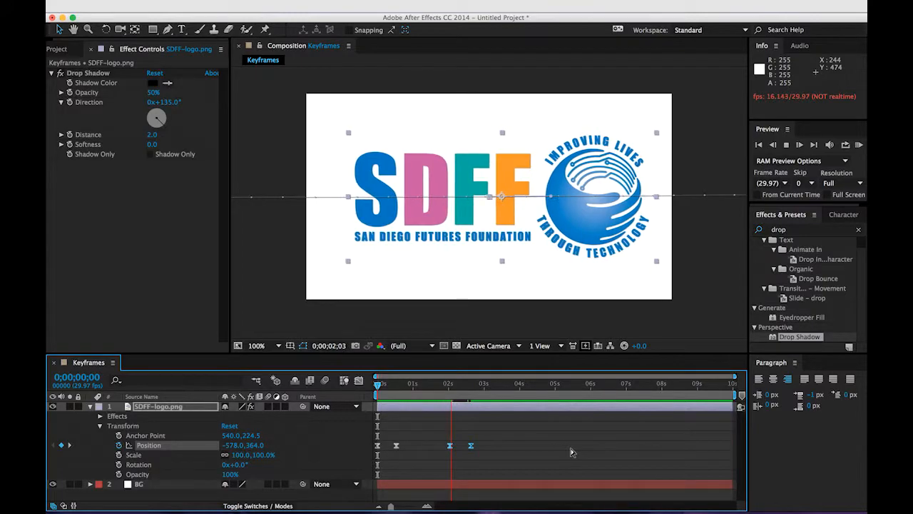
key(space)
click(569, 447)
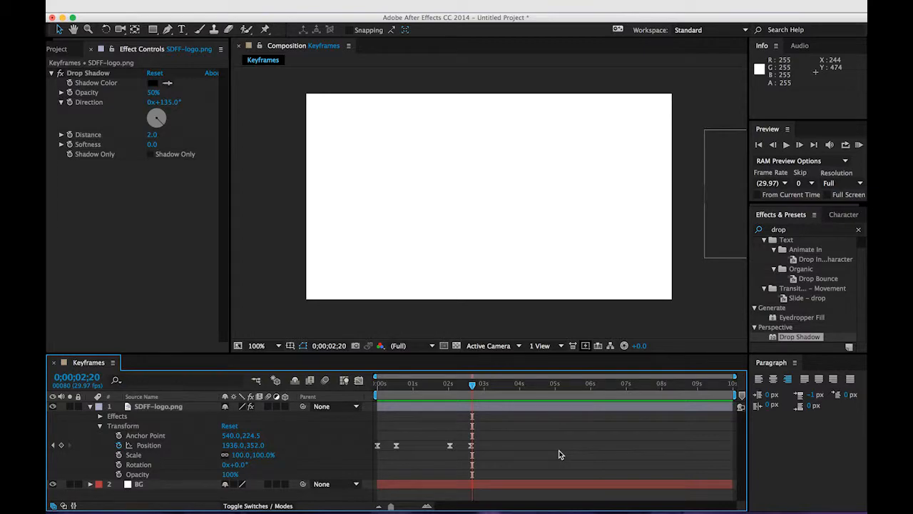
- Replay the eased logo animation from 0;00;00;00 past the logo's exit
drag(472, 384, 377, 384)
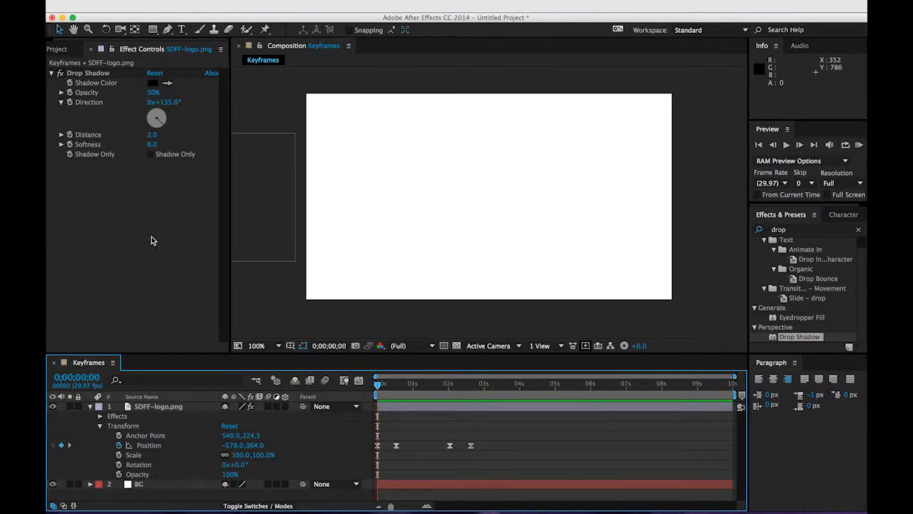
click(287, 320)
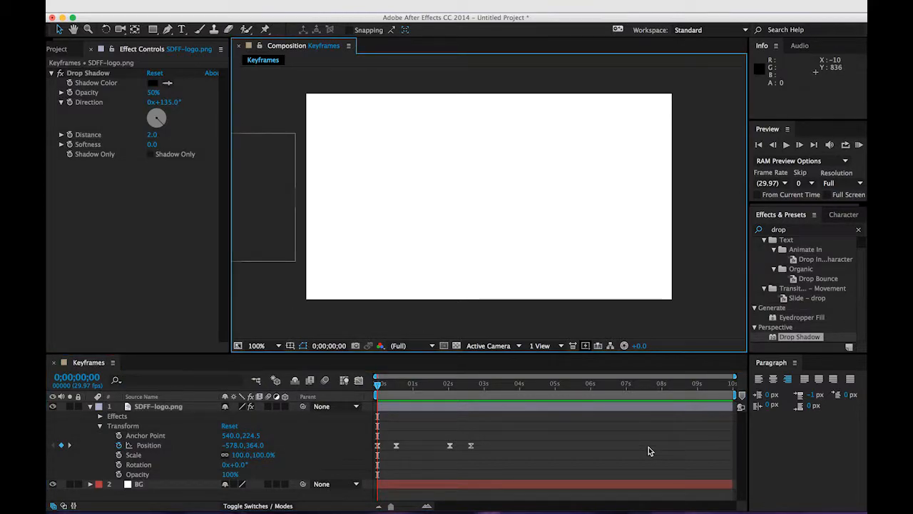
key(space)
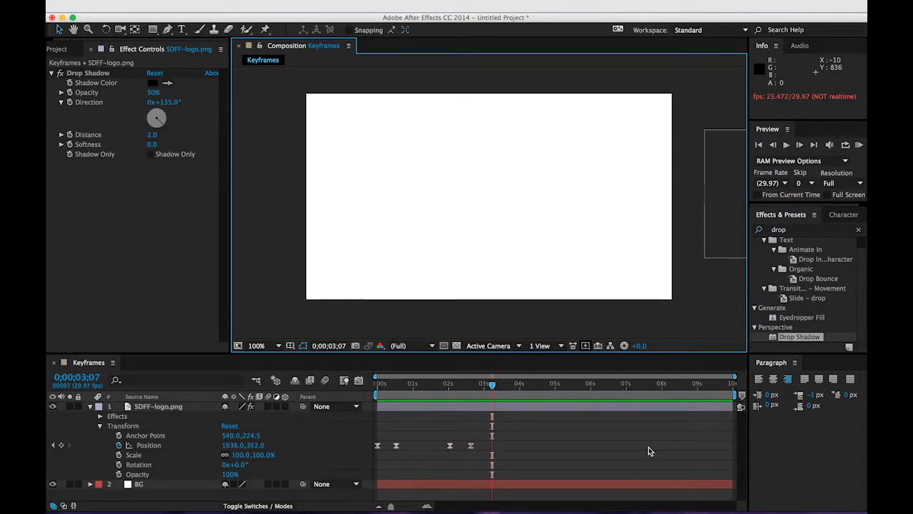
- Move the logo to 632, 360 at 0;00;01;10 to add a Position keyframe during the hold, and delete that keyframe
drag(486, 386, 424, 393)
drag(450, 188, 461, 212)
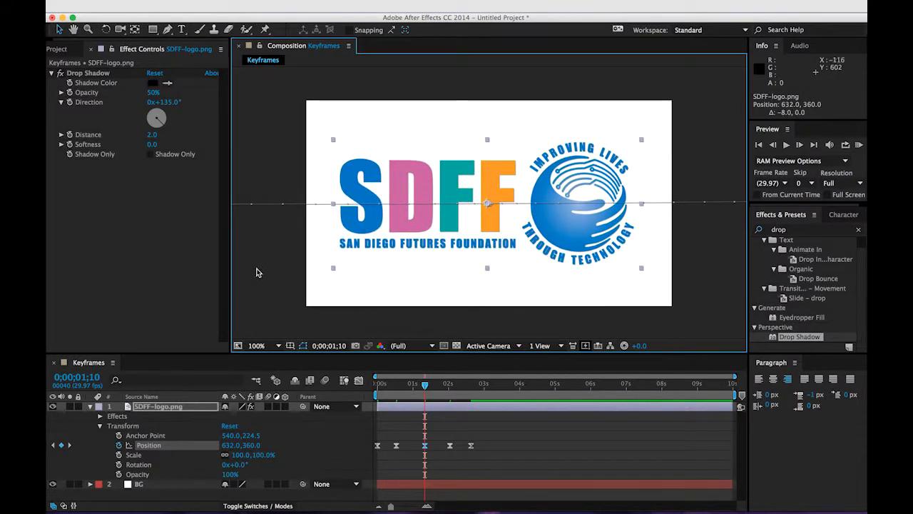
click(480, 403)
drag(438, 438, 418, 461)
key(Delete)
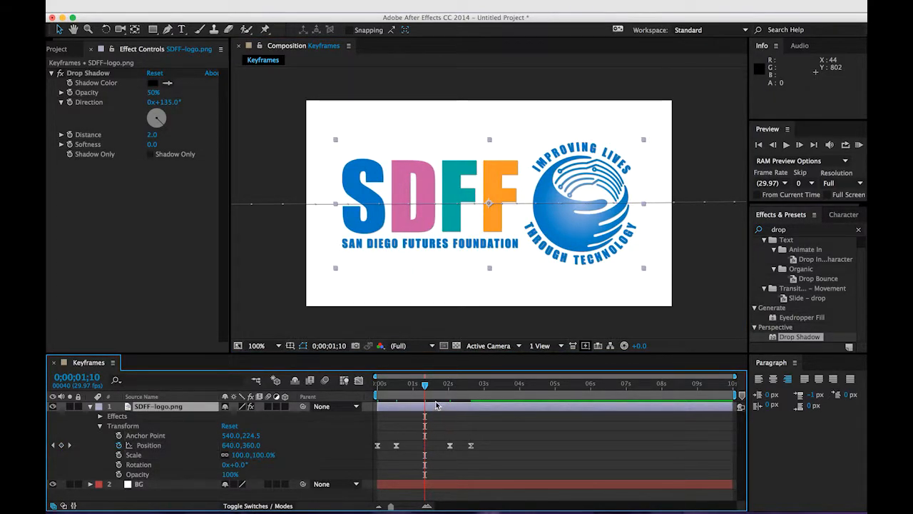
- Return to 0;00;00;00, play the finished logo animation through, and deselect the logo layer
drag(427, 386, 355, 400)
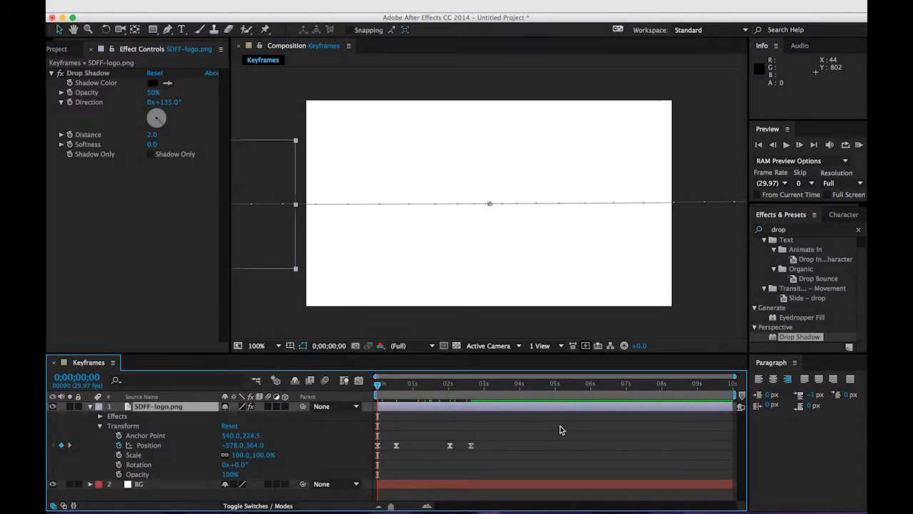
key(space)
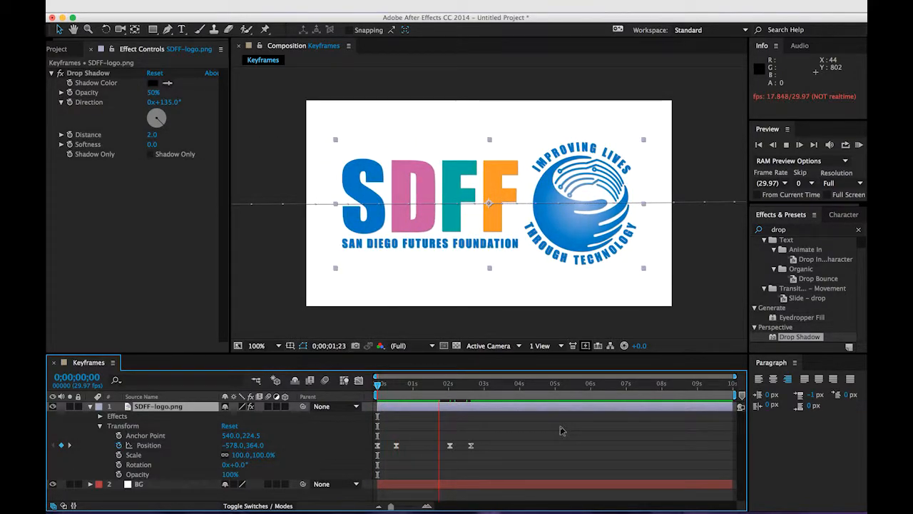
key(space)
key(space)
key(space)
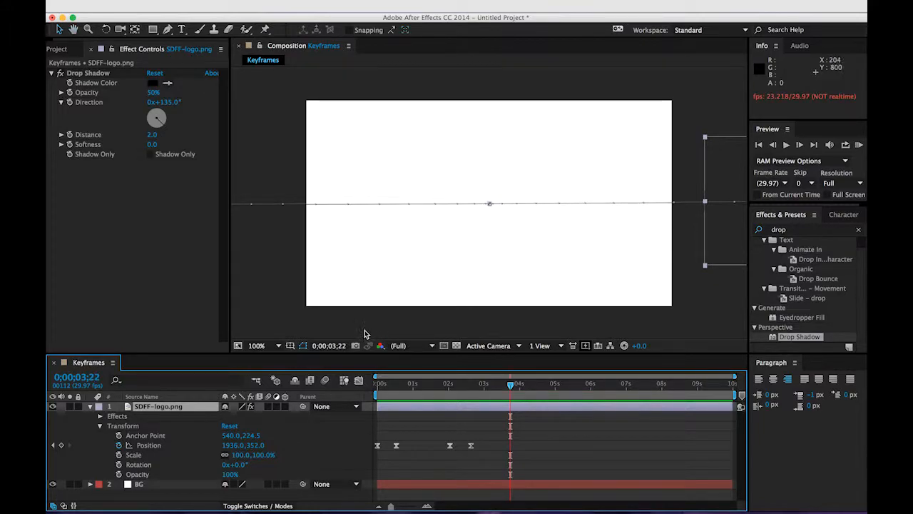
click(562, 438)
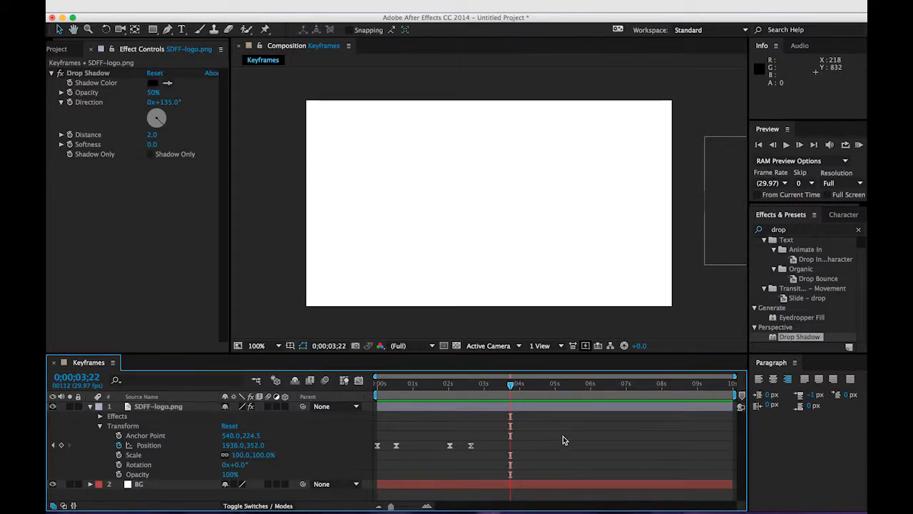